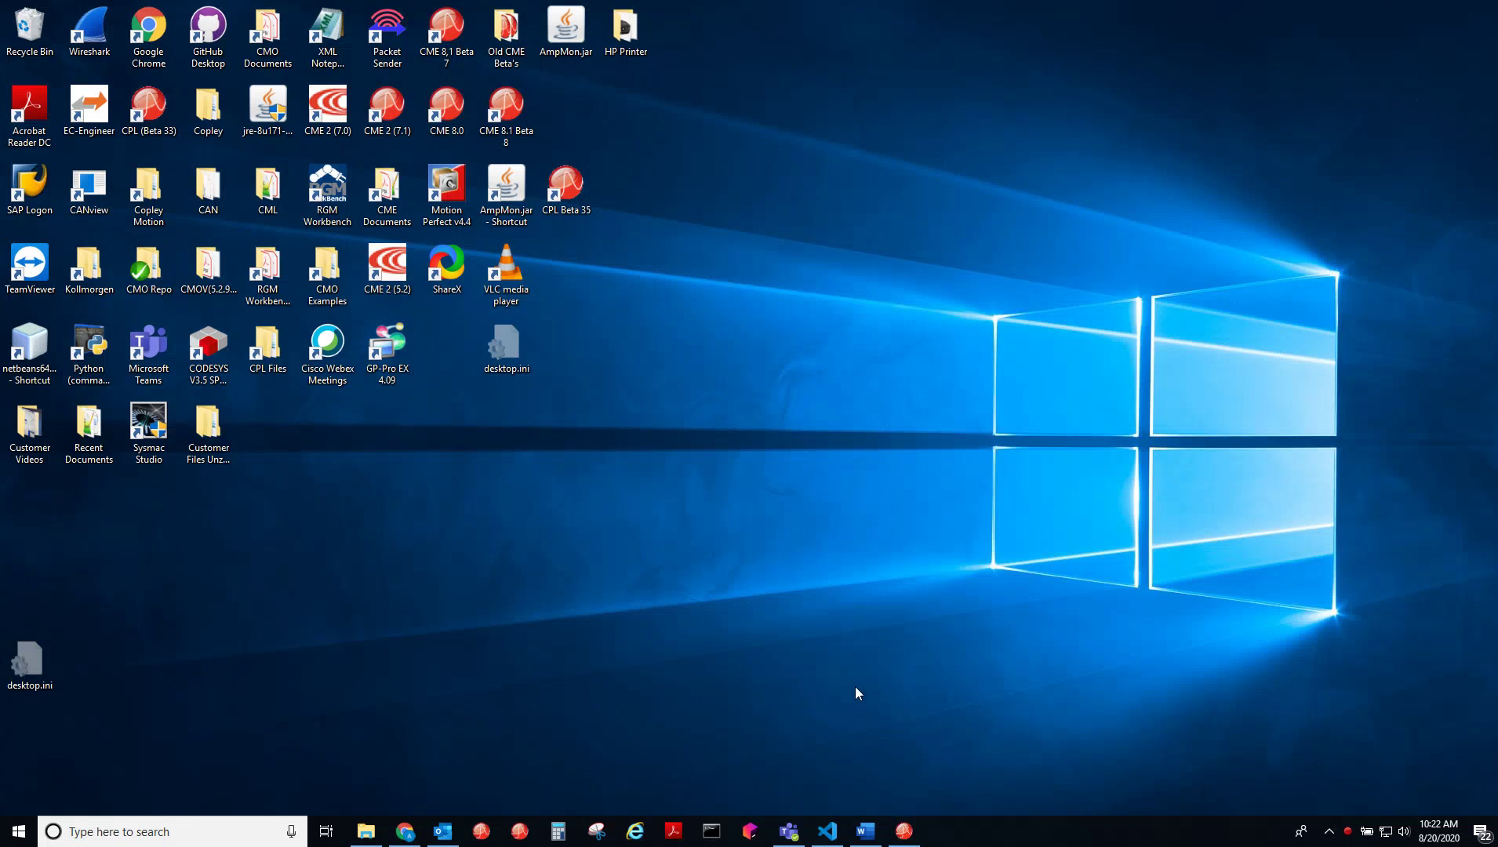
# Restore the Copley Motion Explorer window showing the MP3-090-10 amplifier's Axis A diagram
pyautogui.click(904, 831)
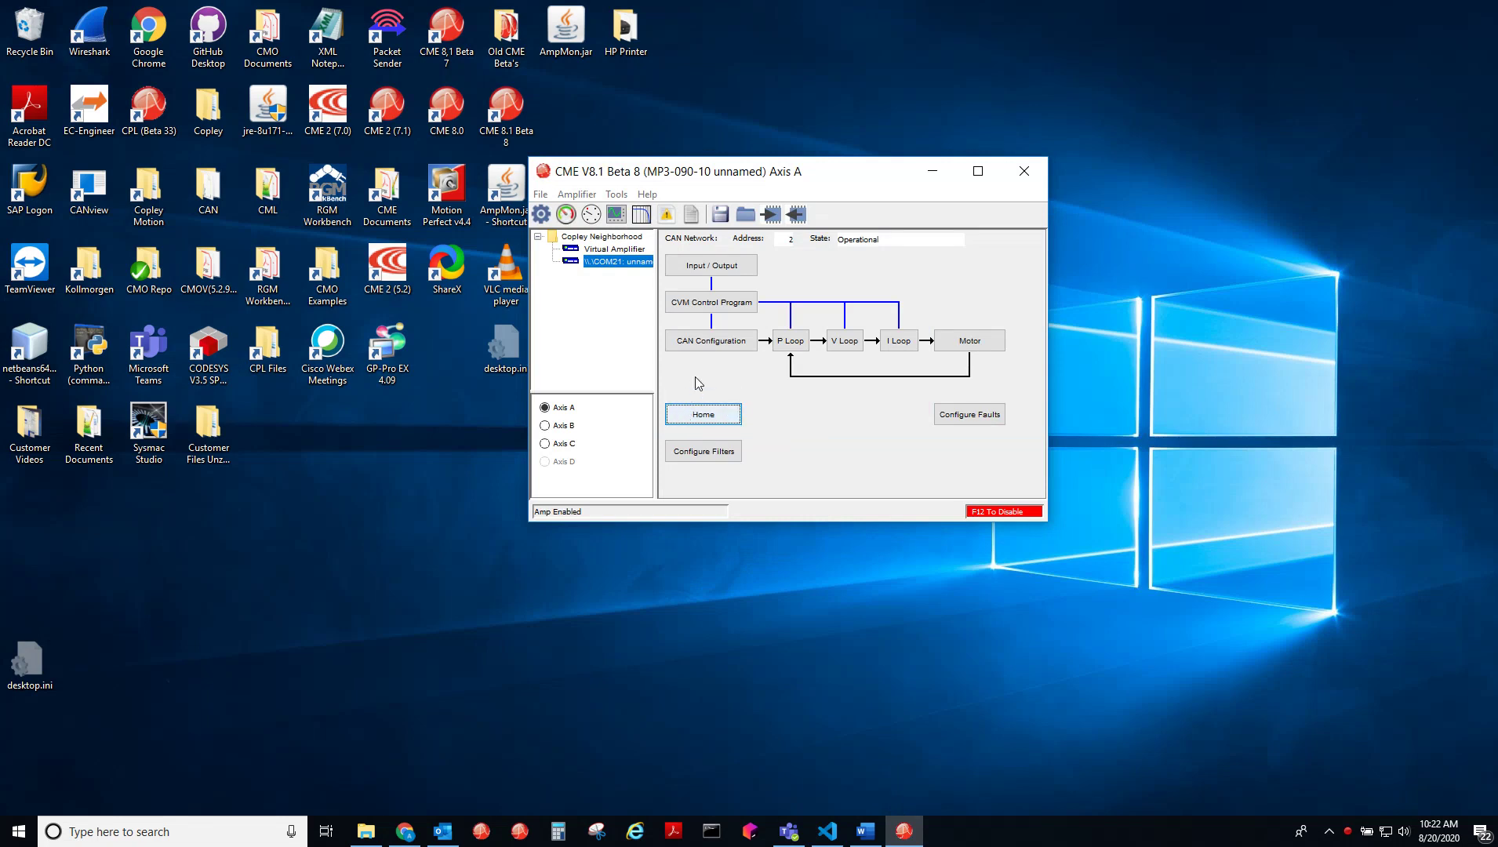
# Open the Home Axis A settings and keep Hardstop as the homing method
pyautogui.click(725, 418)
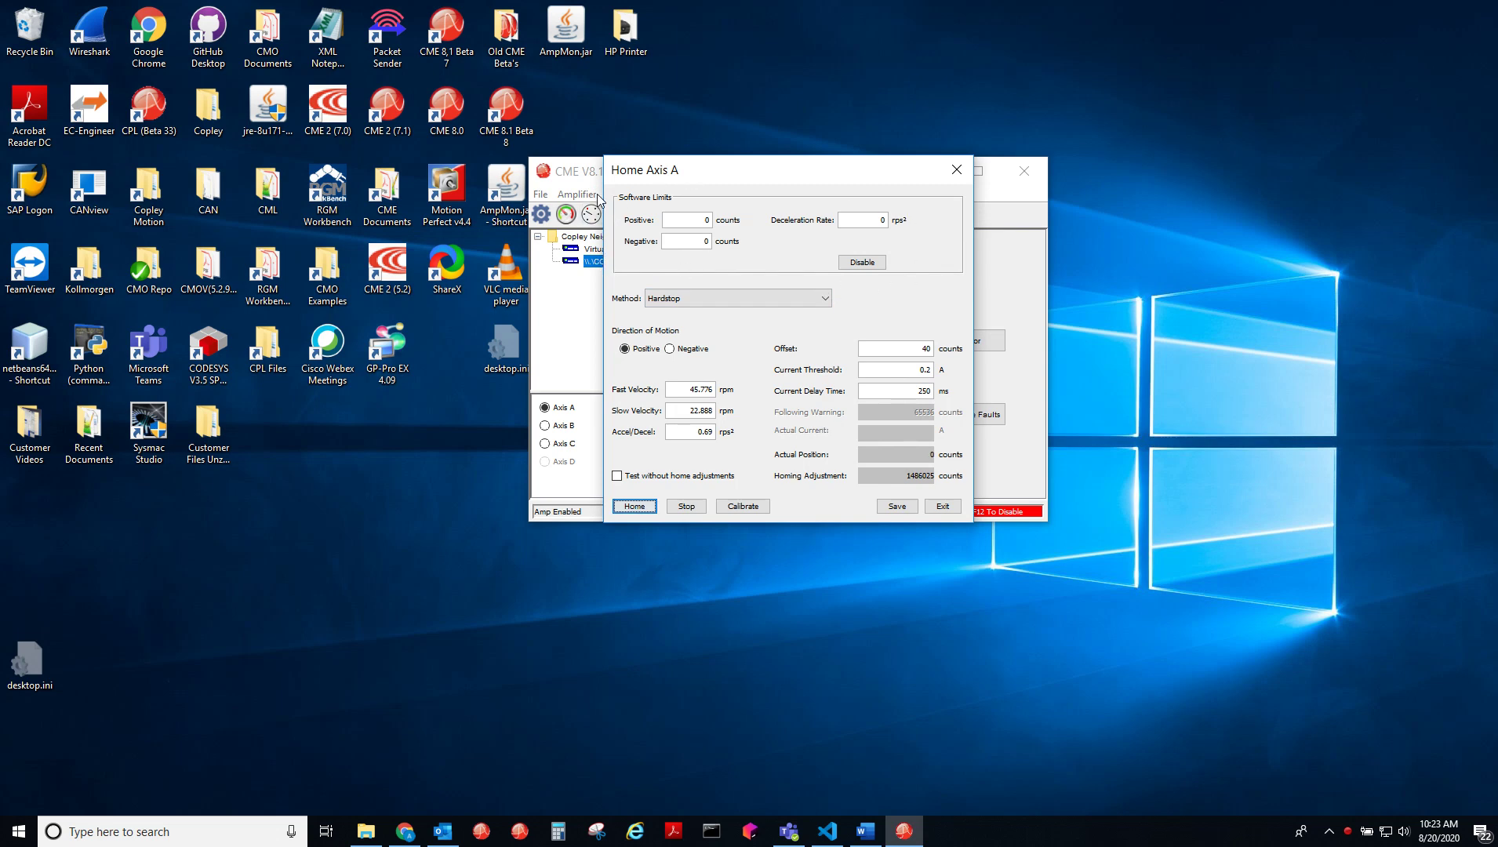
pyautogui.click(825, 300)
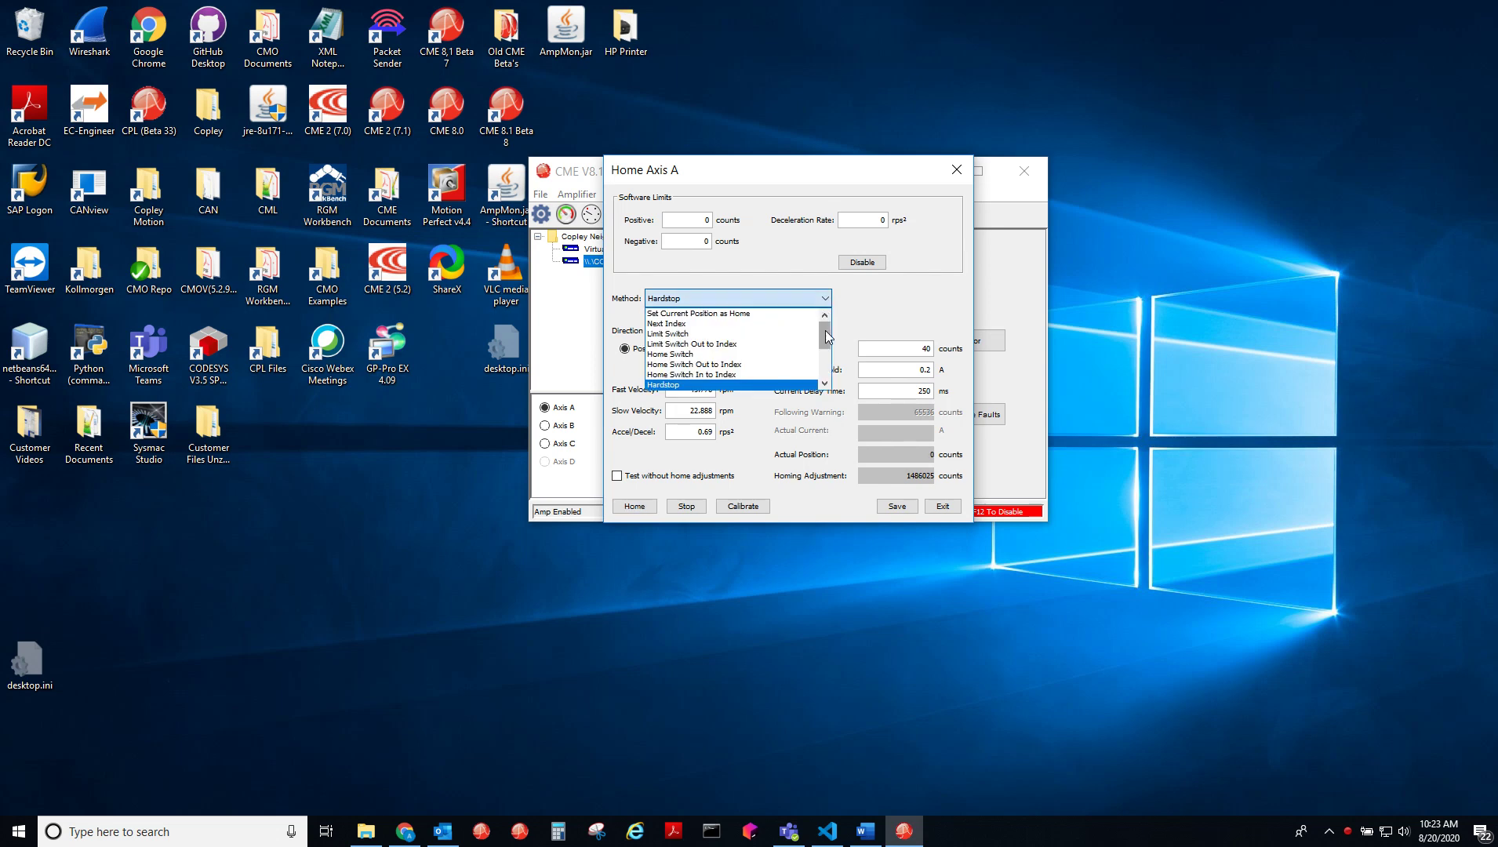
pyautogui.moveTo(824, 333)
pyautogui.mouseDown()
pyautogui.moveTo(828, 367)
pyautogui.moveTo(838, 318)
pyautogui.mouseUp()
pyautogui.click(840, 312)
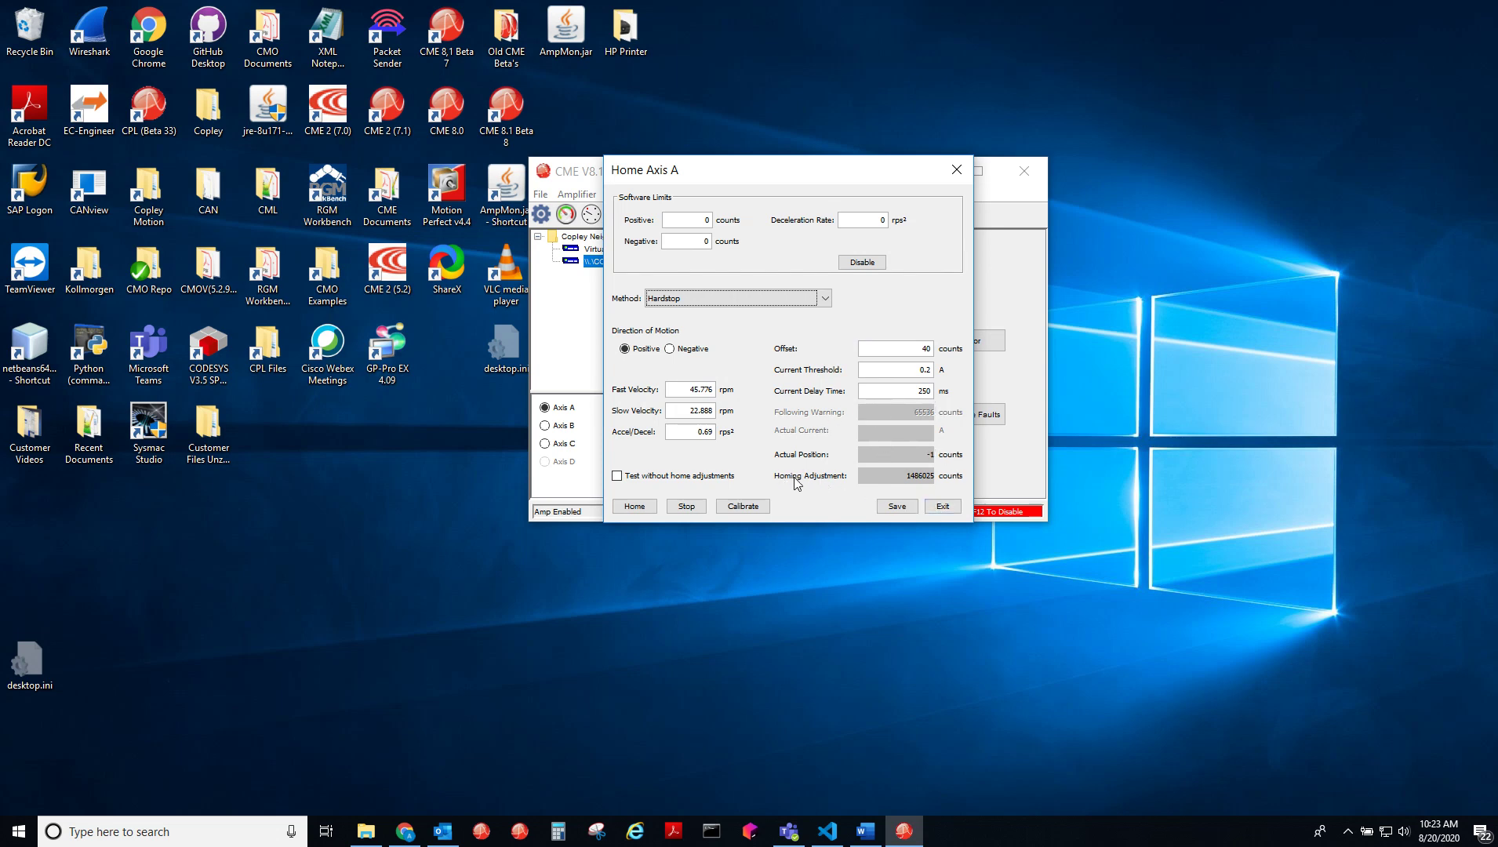
# Home Axis A, acknowledge completion with its 353336-count adjustment, and close the homing dialog
pyautogui.click(635, 506)
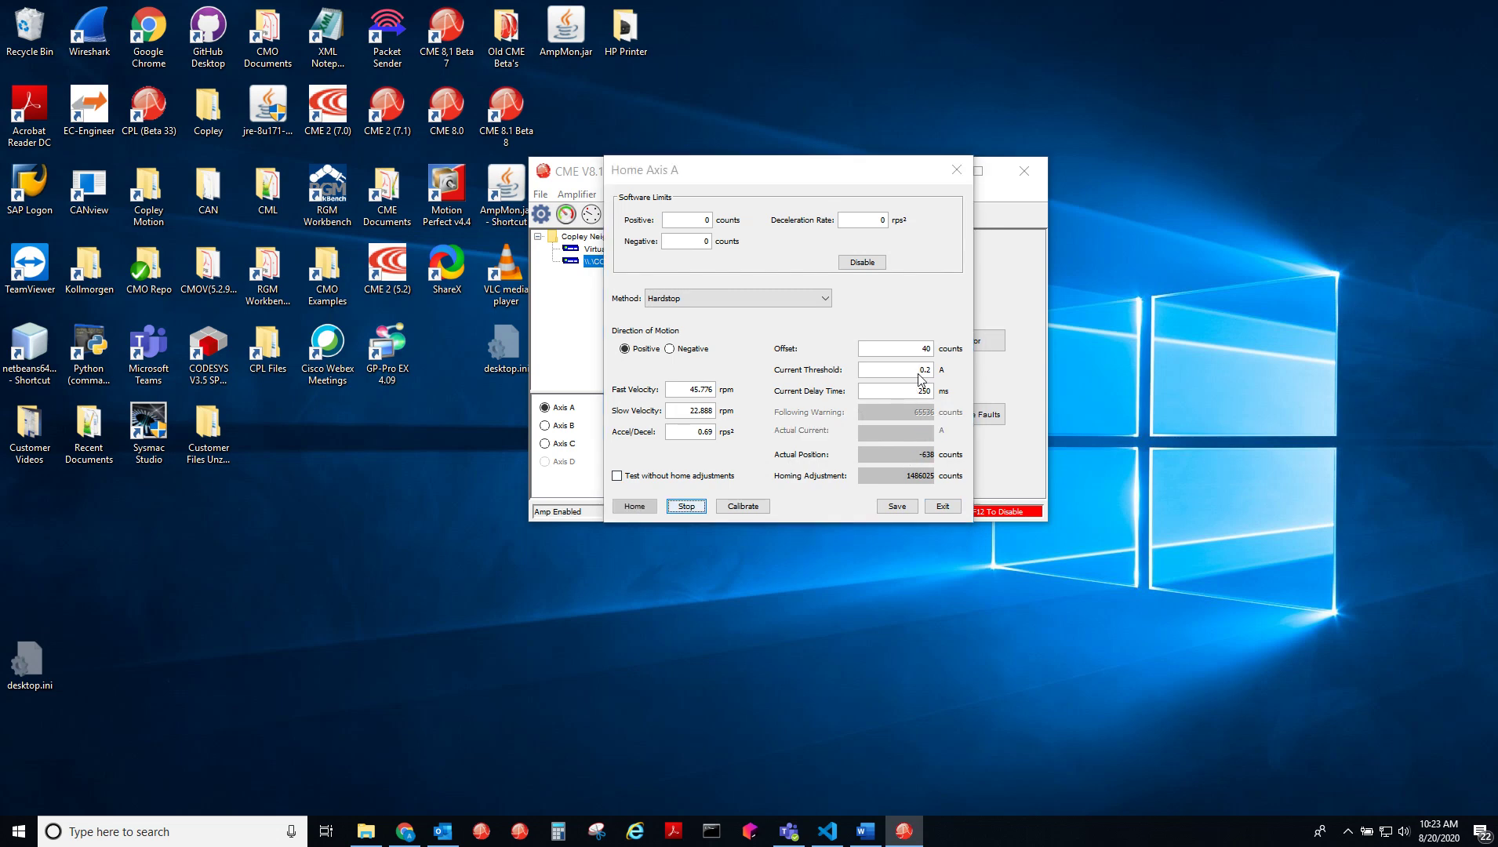
pyautogui.click(788, 368)
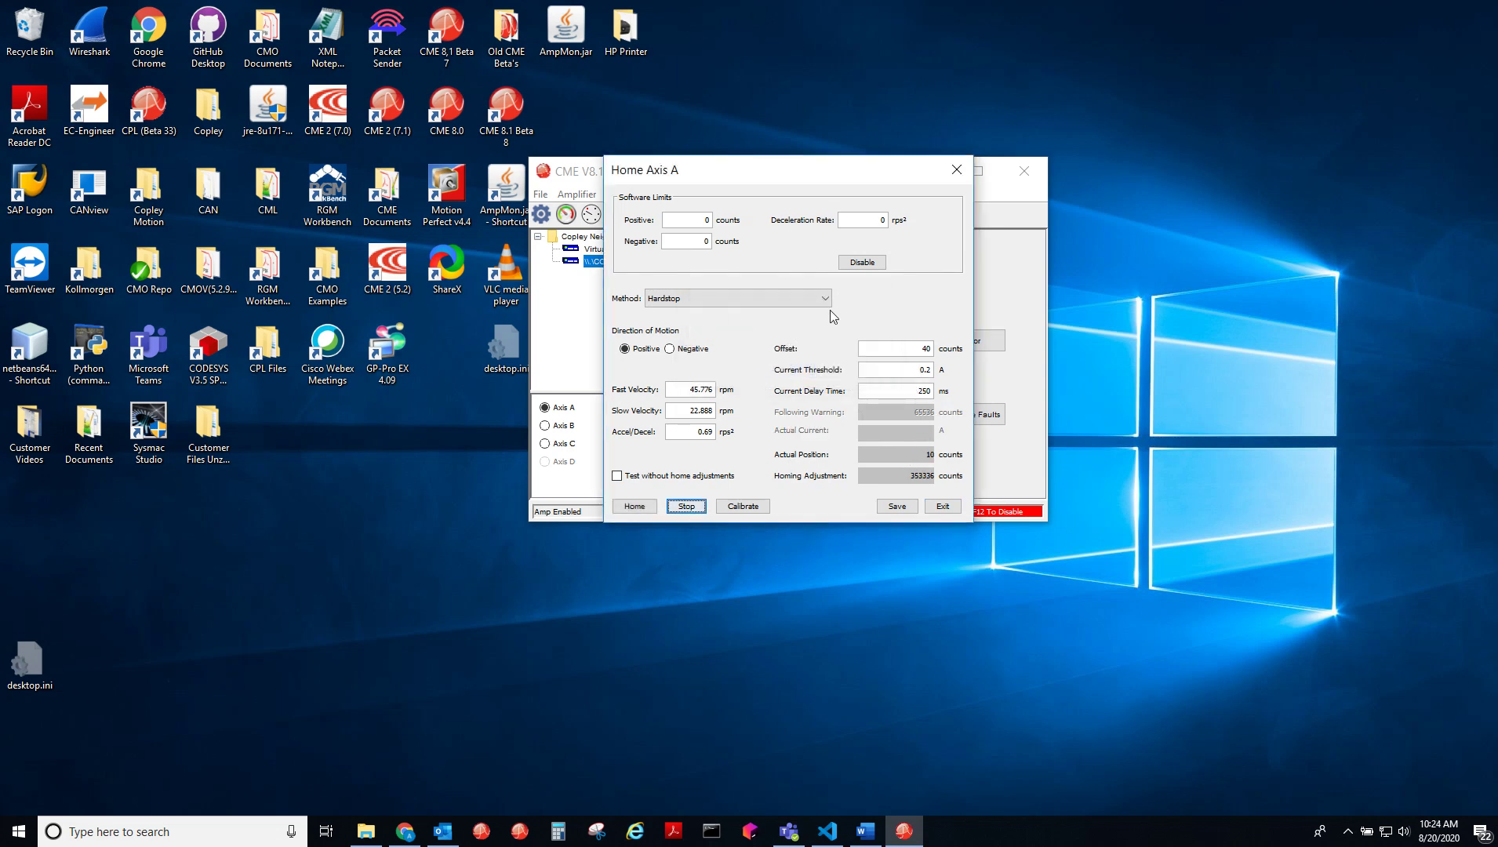
pyautogui.click(956, 169)
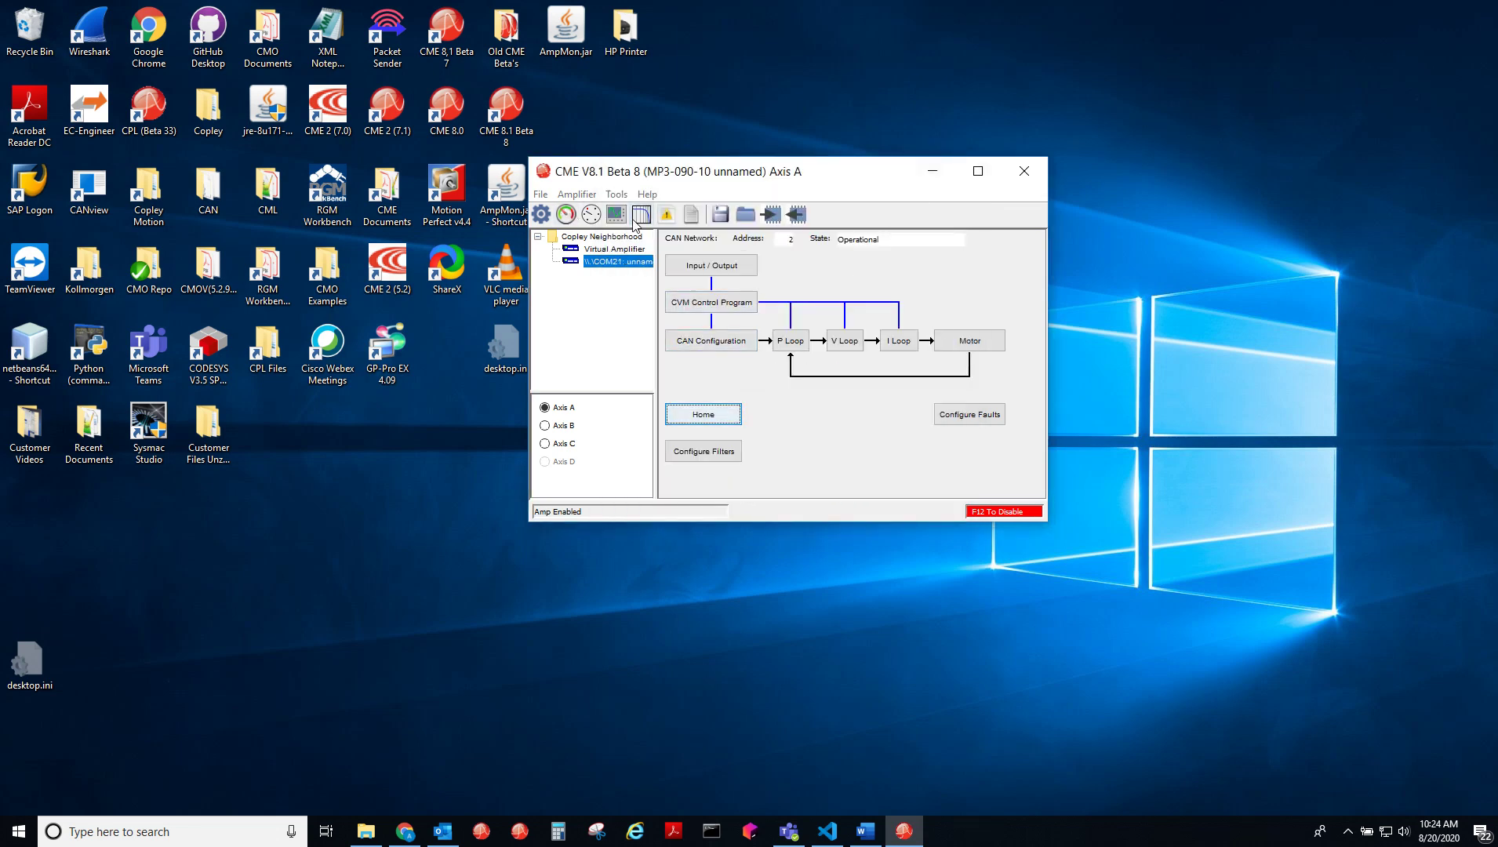
# Open the Axis A scope with AutoSetup off and a 5 s trace time
pyautogui.click(616, 214)
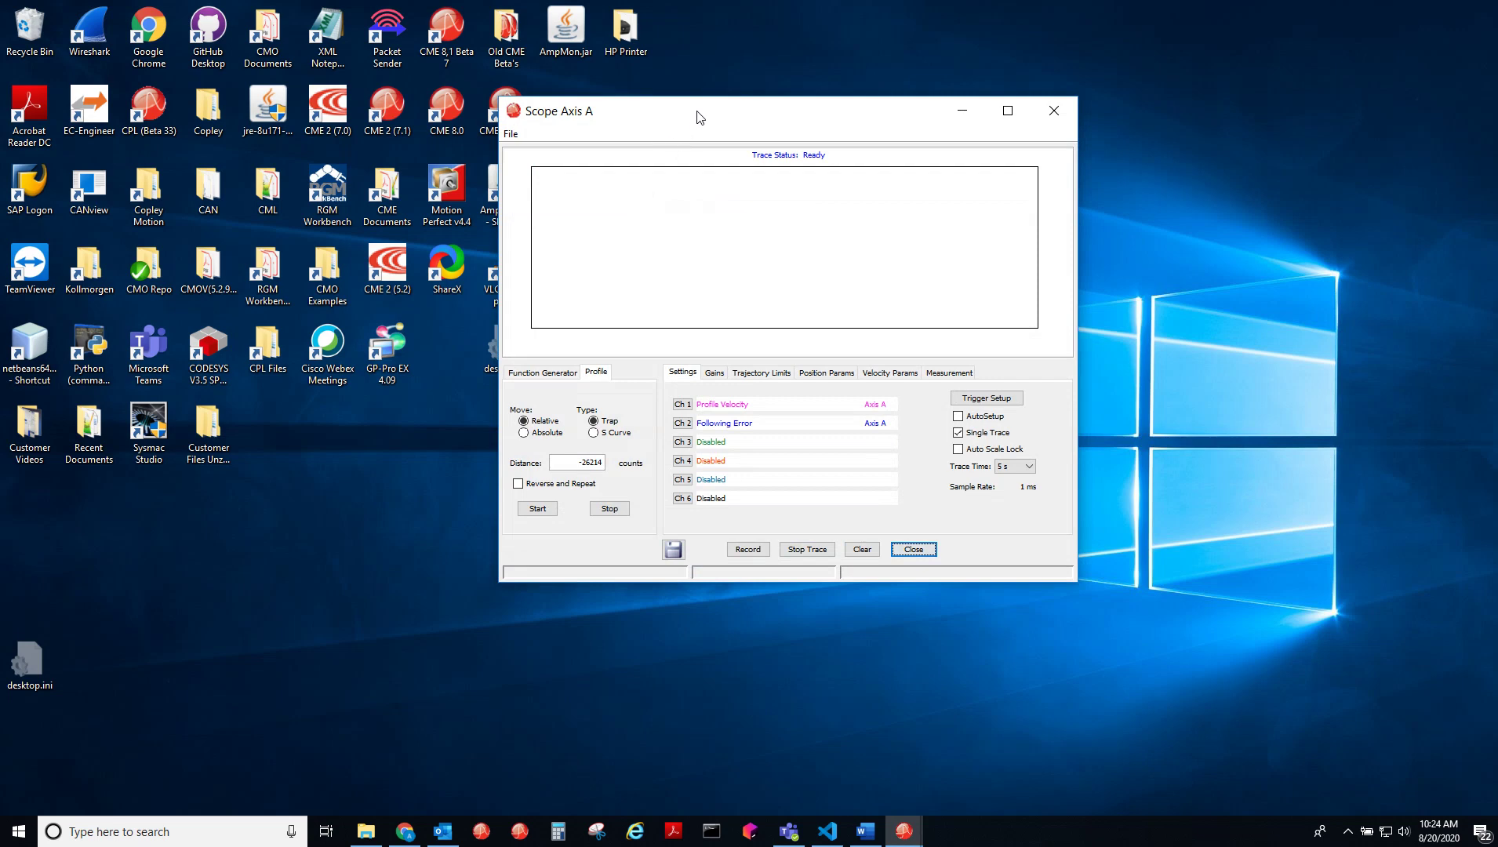
pyautogui.moveTo(699, 117); pyautogui.dragTo(605, 120)
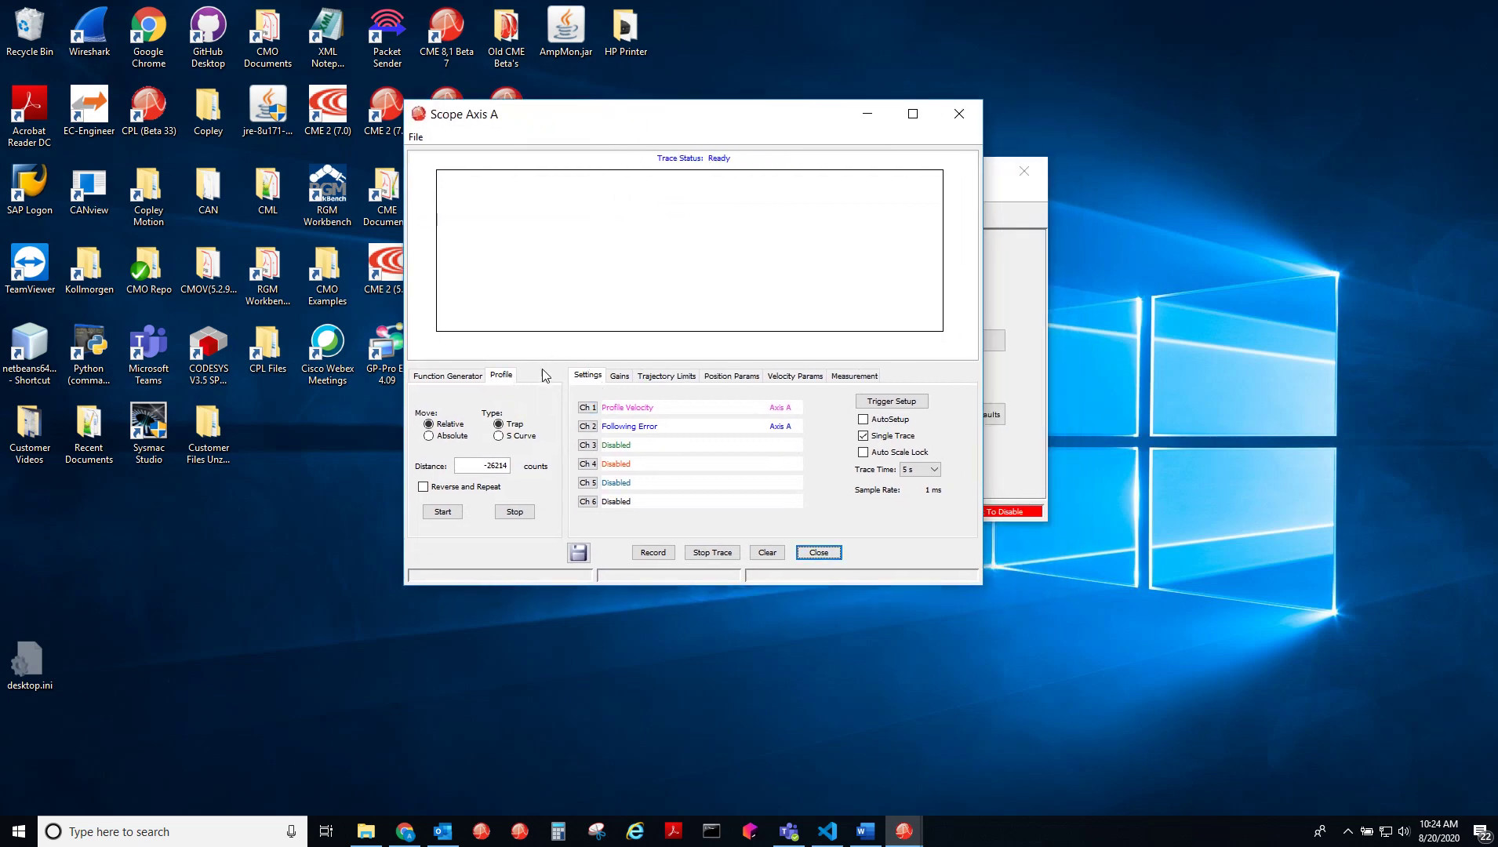
pyautogui.click(863, 422)
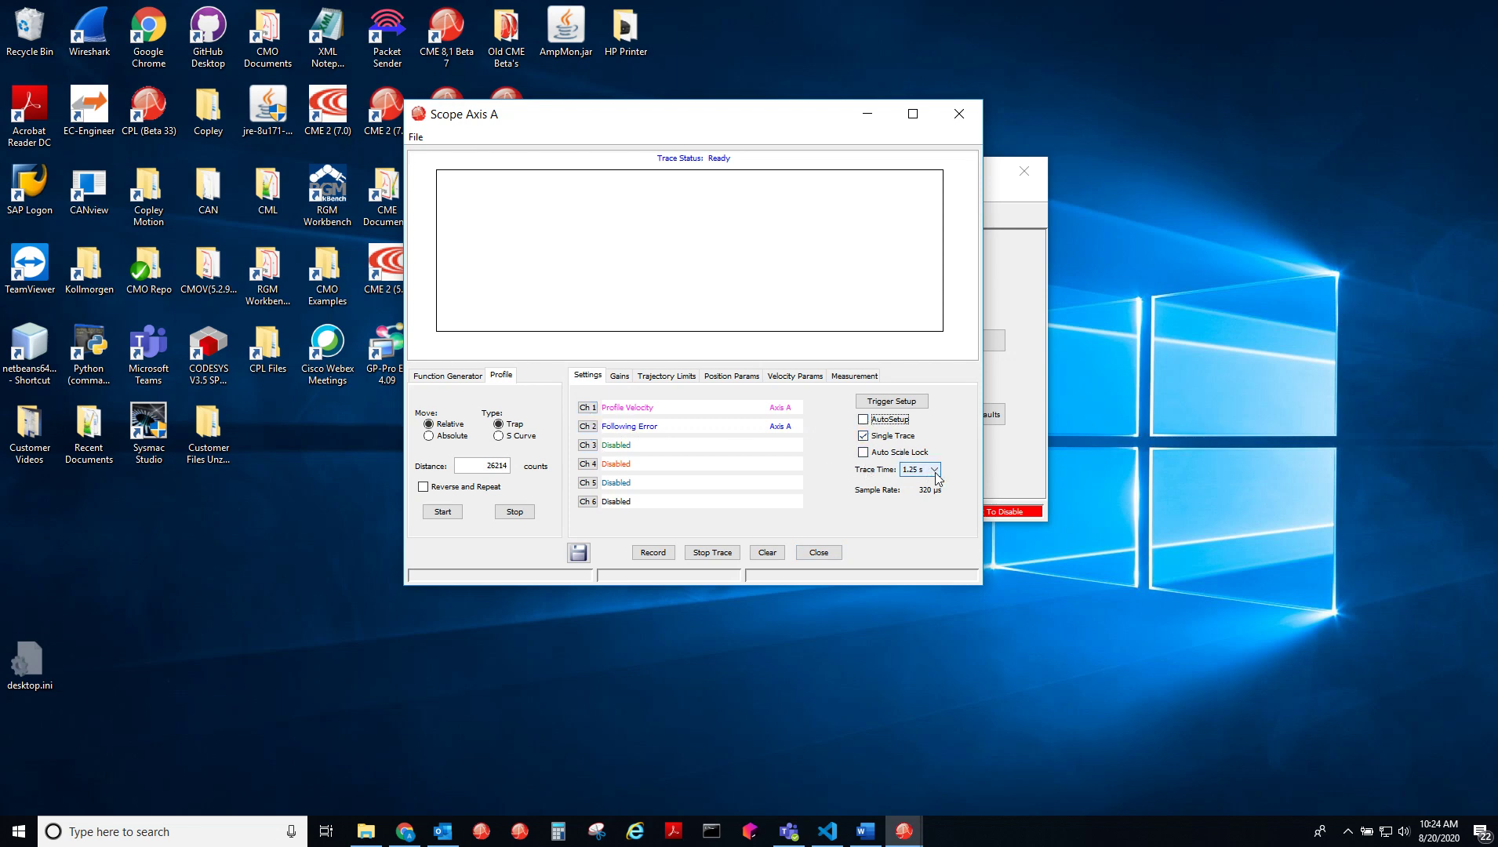
pyautogui.click(935, 470)
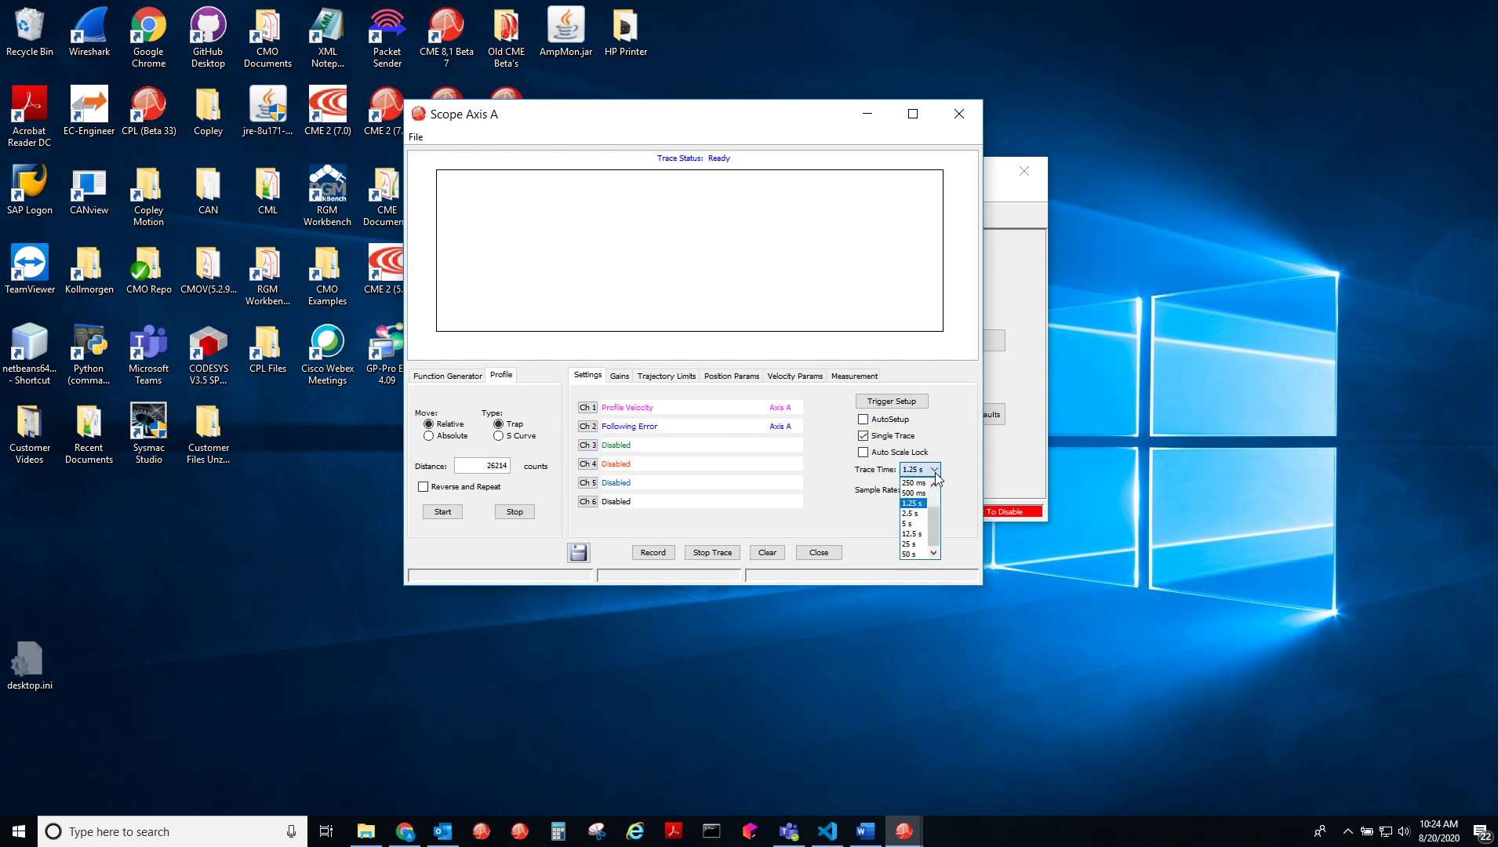
pyautogui.click(914, 523)
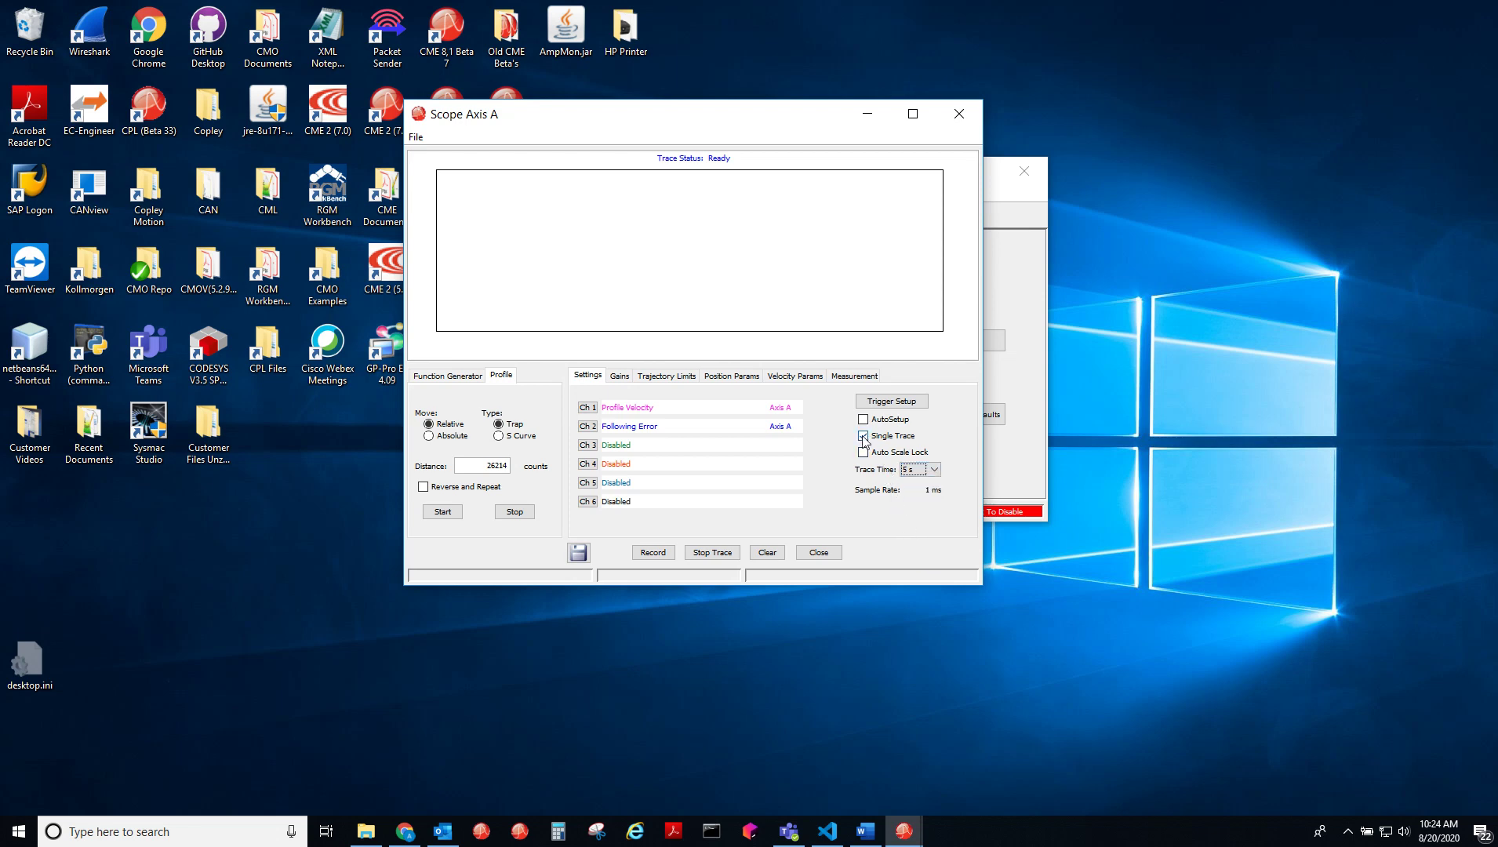
# Set scope channel 3 to trace Current > Actual Current
pyautogui.click(588, 446)
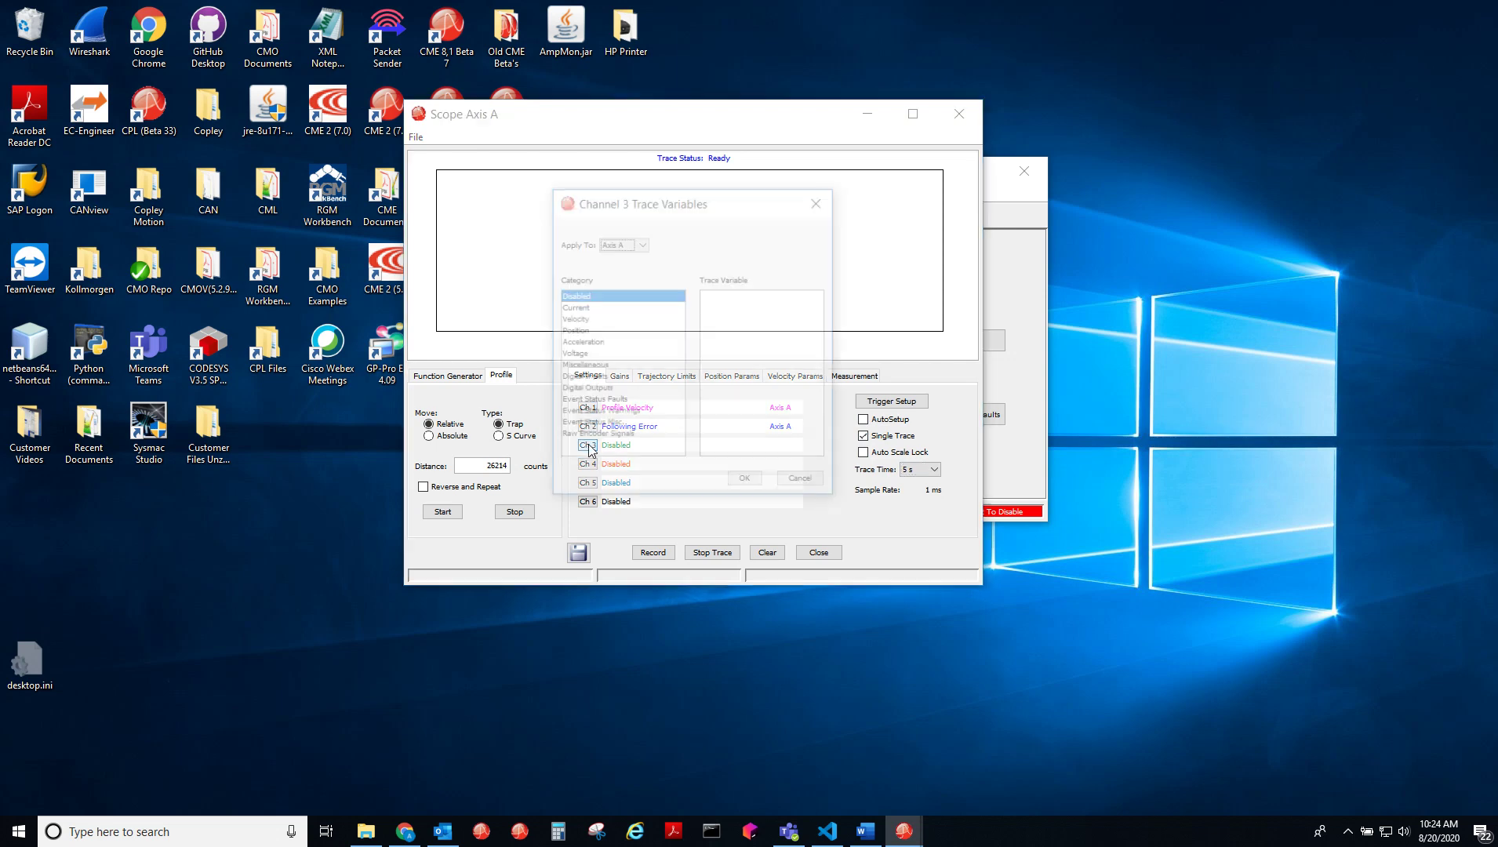
pyautogui.click(576, 309)
pyautogui.click(728, 307)
pyautogui.click(747, 483)
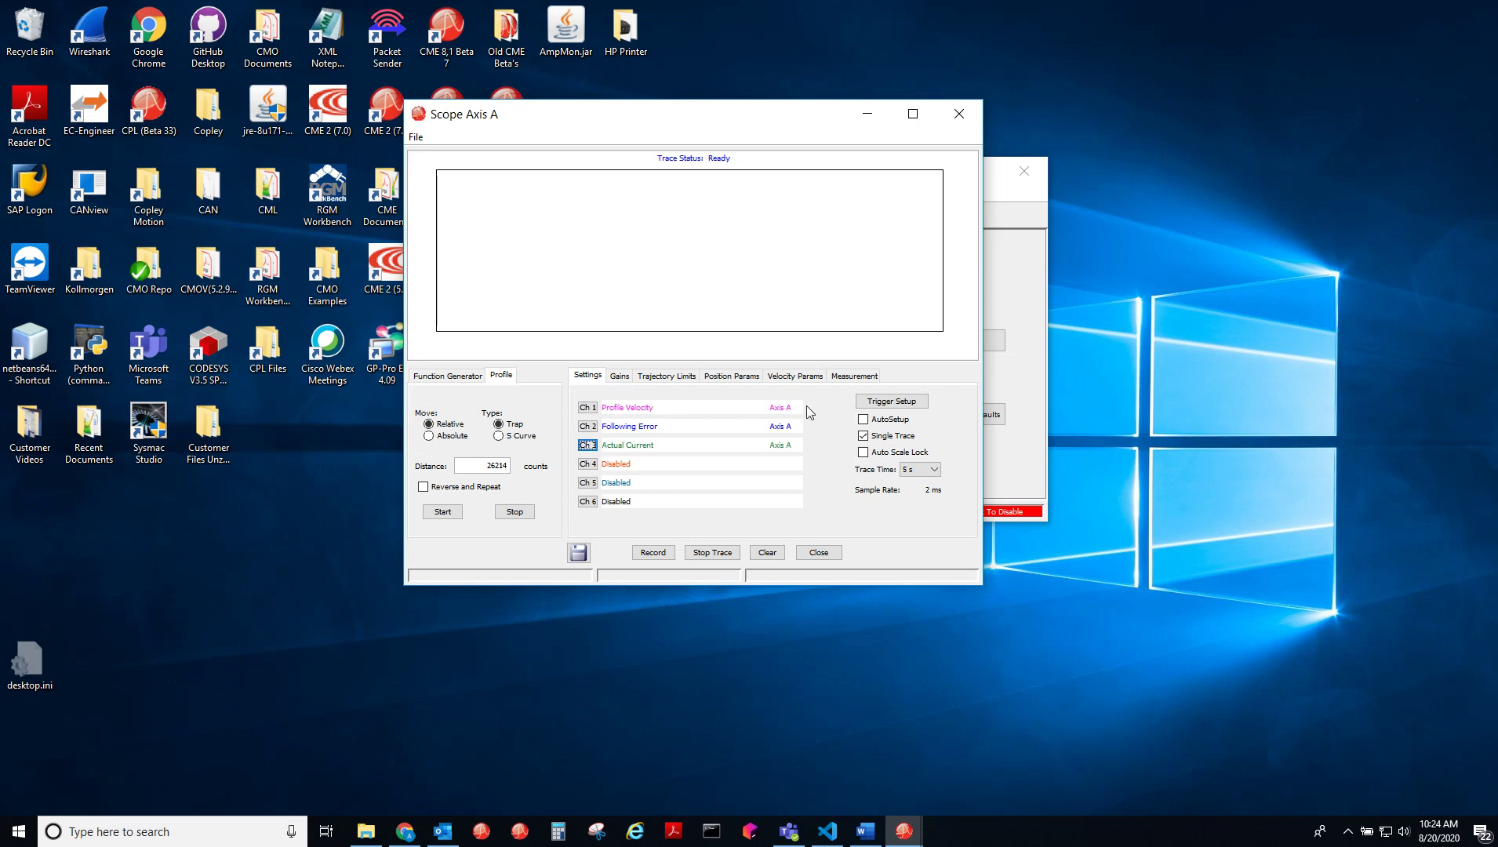
# Set the scope trigger to Event Status Rising Edge on the Miscellaneous > In Motion bit
pyautogui.click(880, 402)
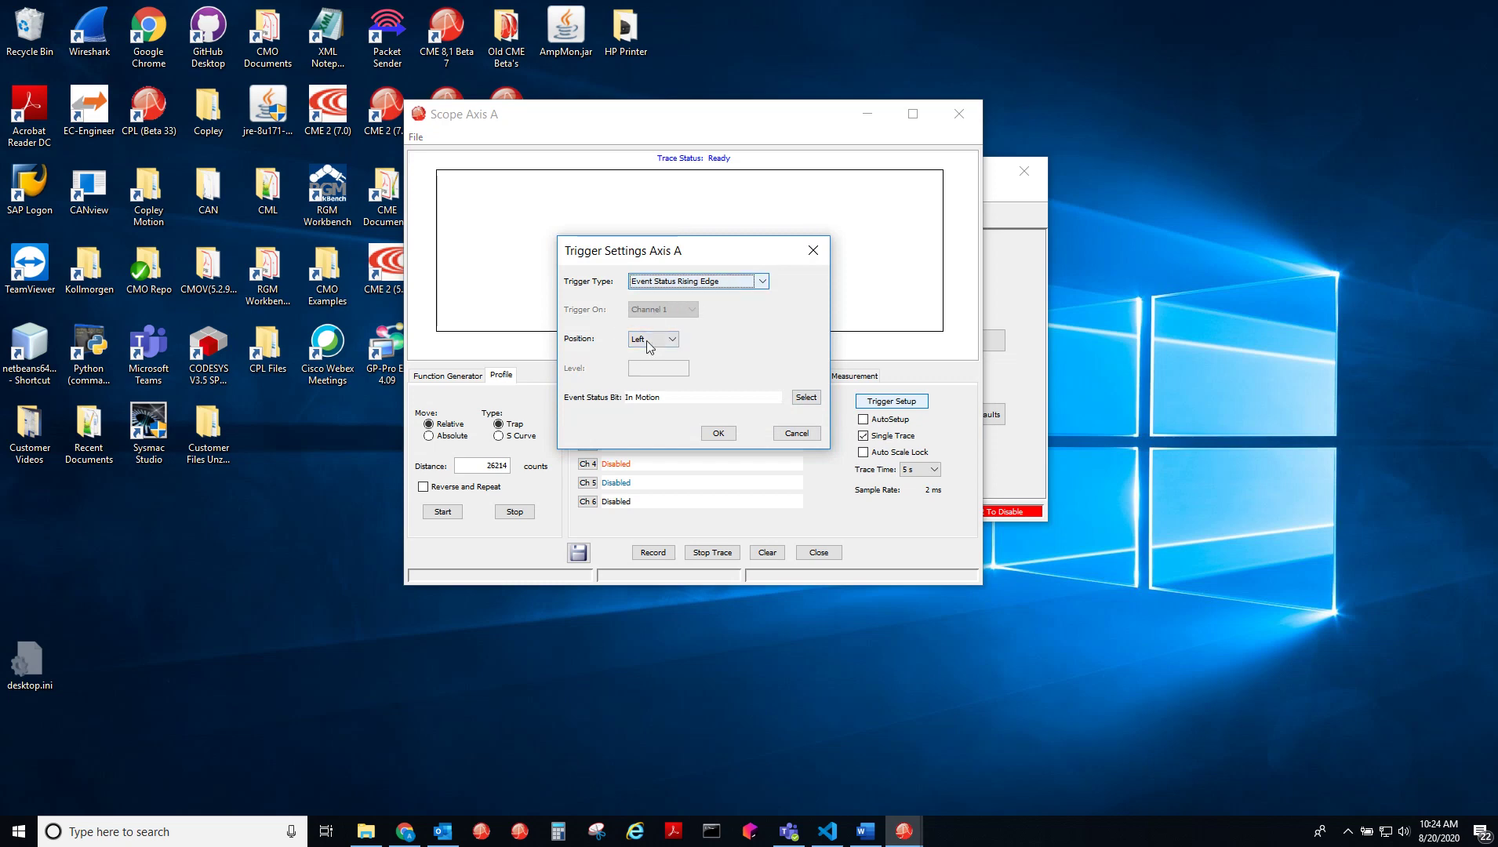
pyautogui.click(762, 282)
pyautogui.scroll(2, 761, 338)
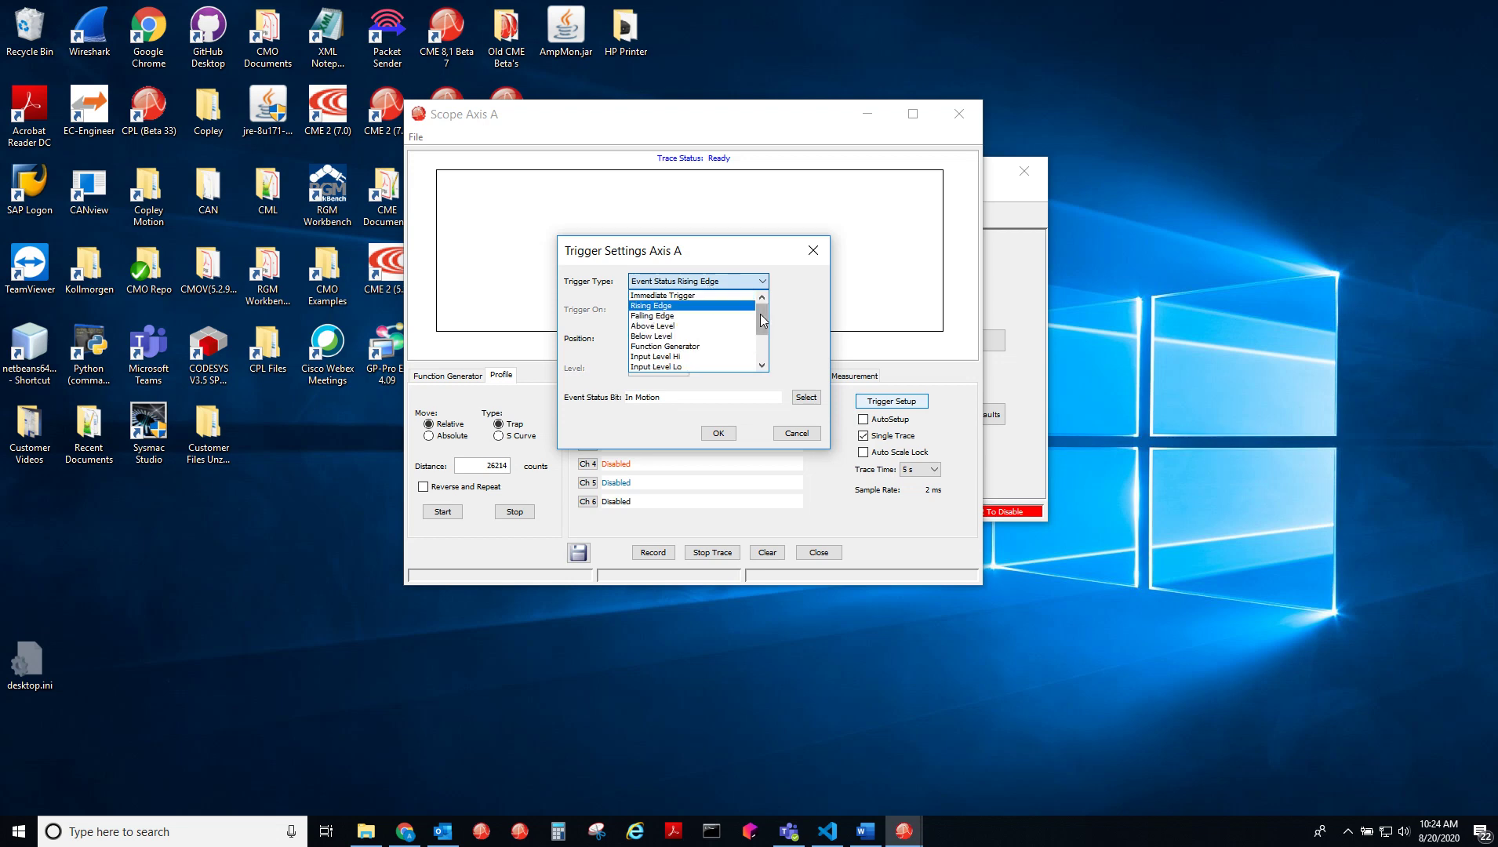
pyautogui.scroll(-2, 697, 318)
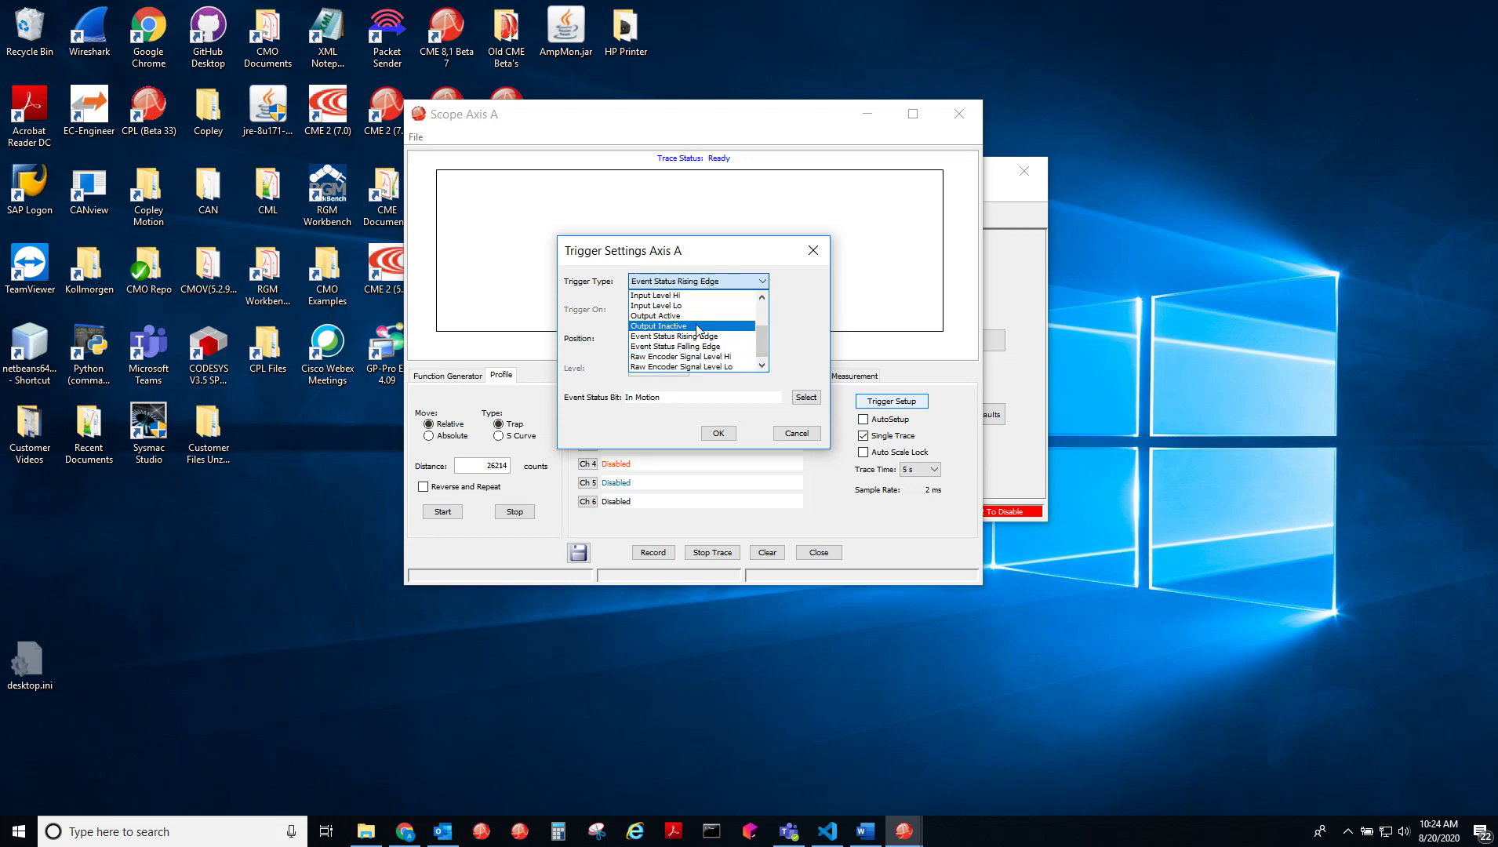
pyautogui.click(654, 338)
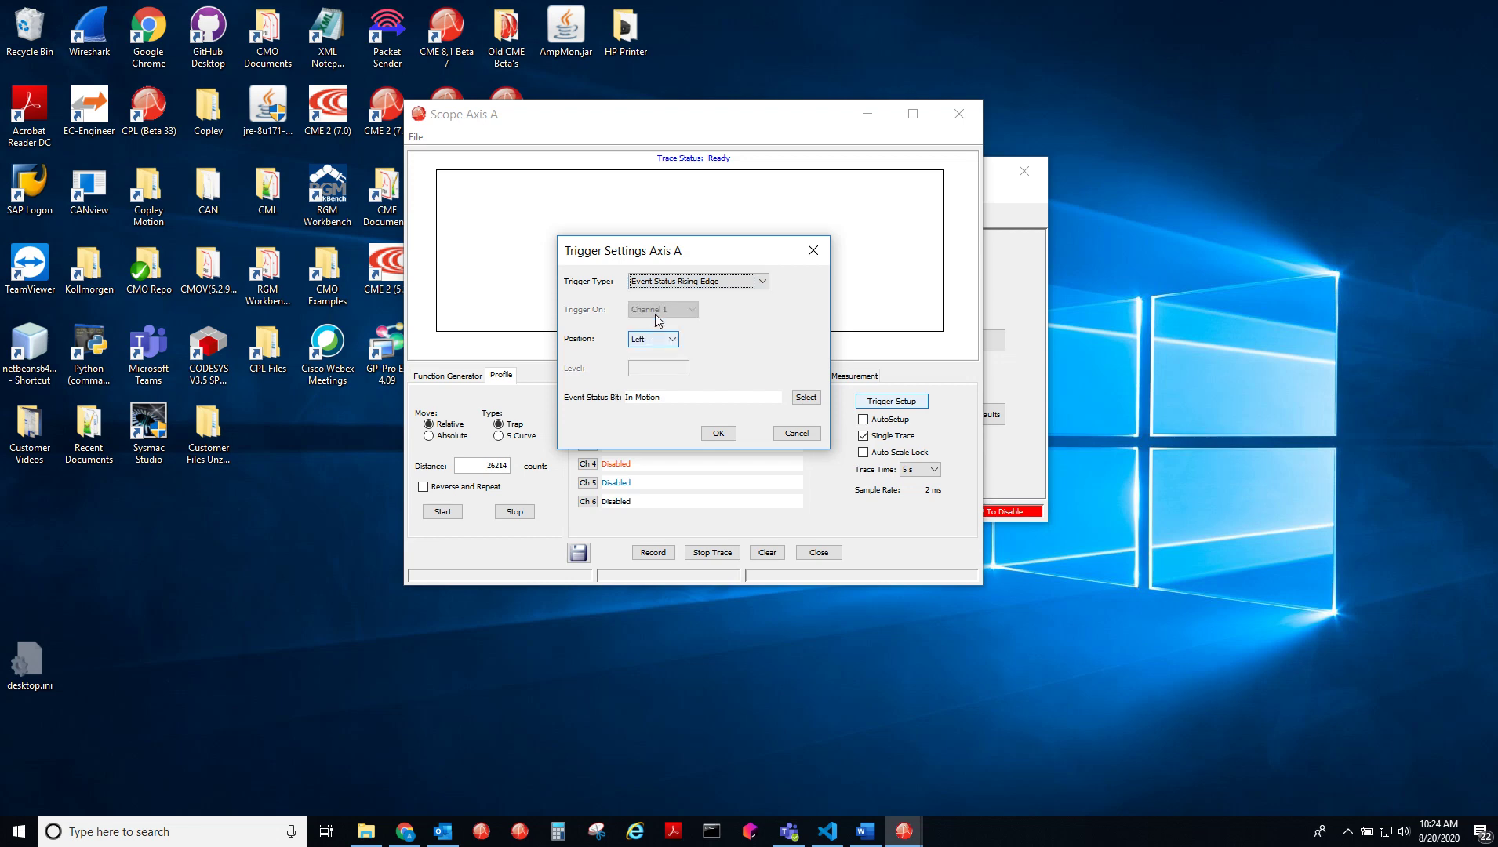
pyautogui.click(802, 398)
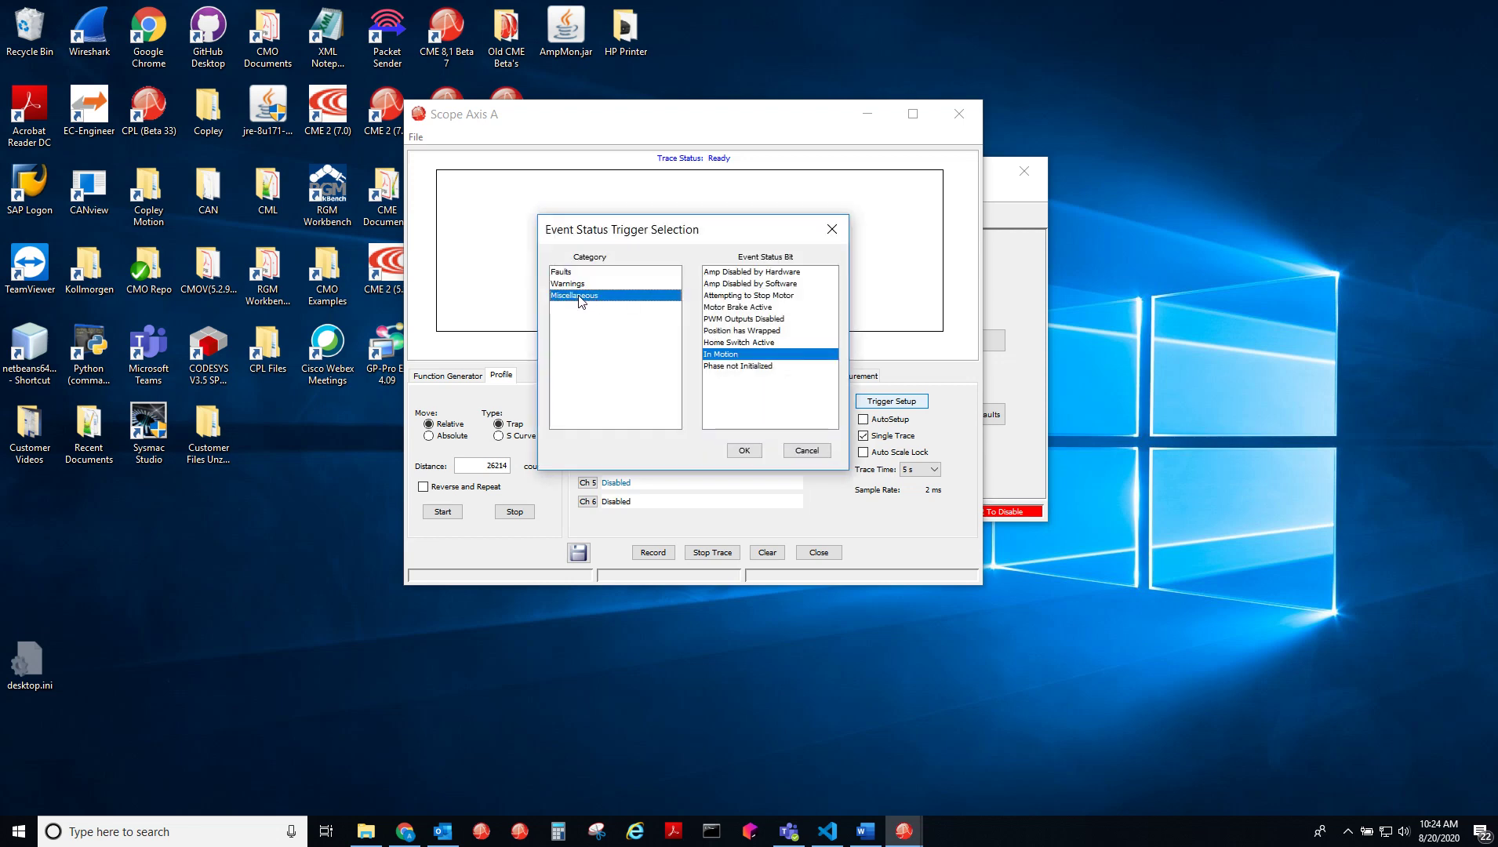
pyautogui.click(744, 451)
pyautogui.click(714, 434)
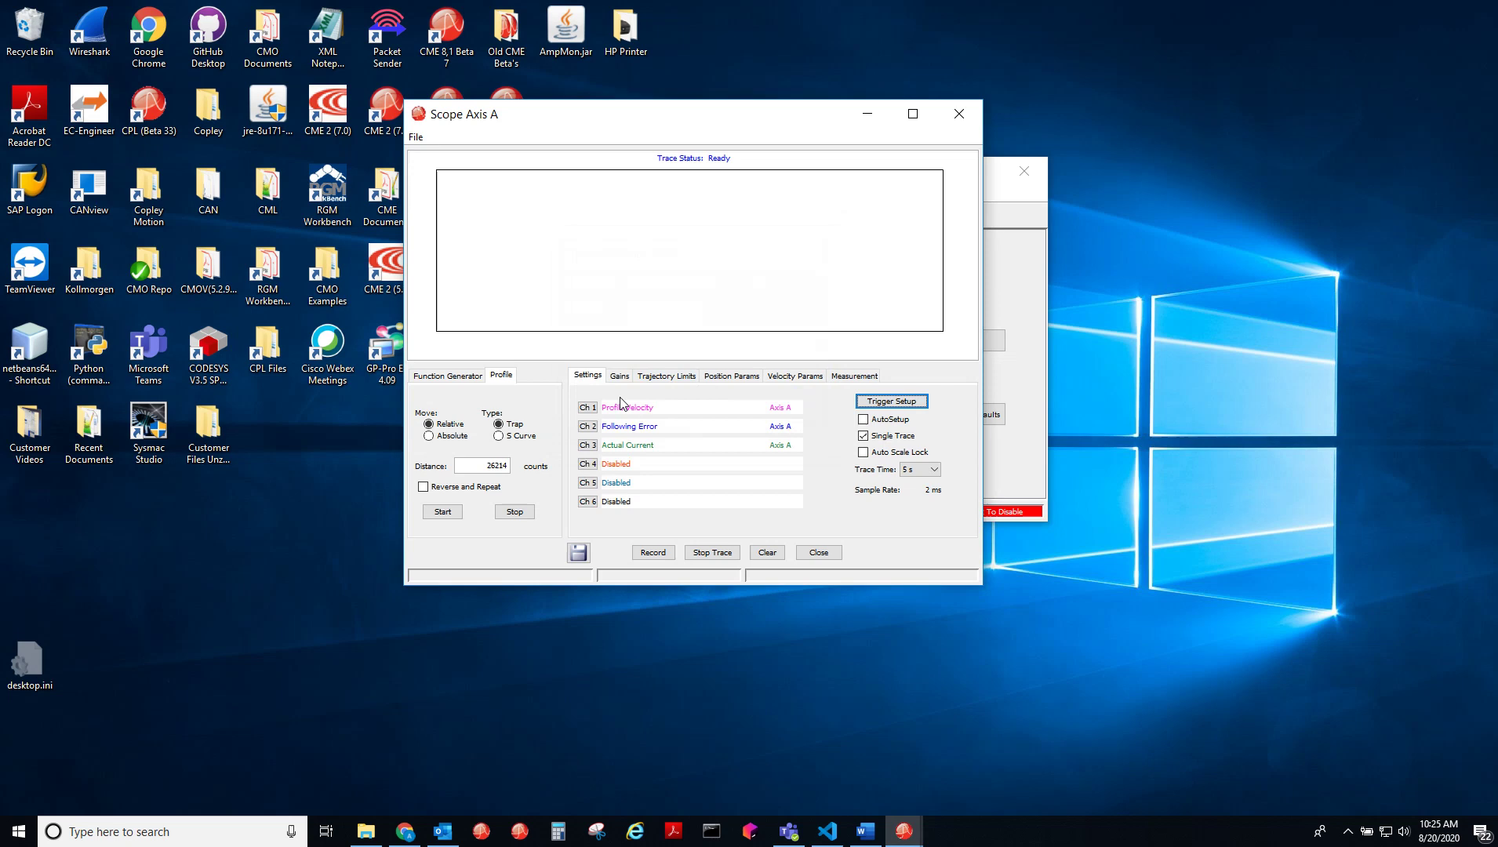
pyautogui.click(650, 554)
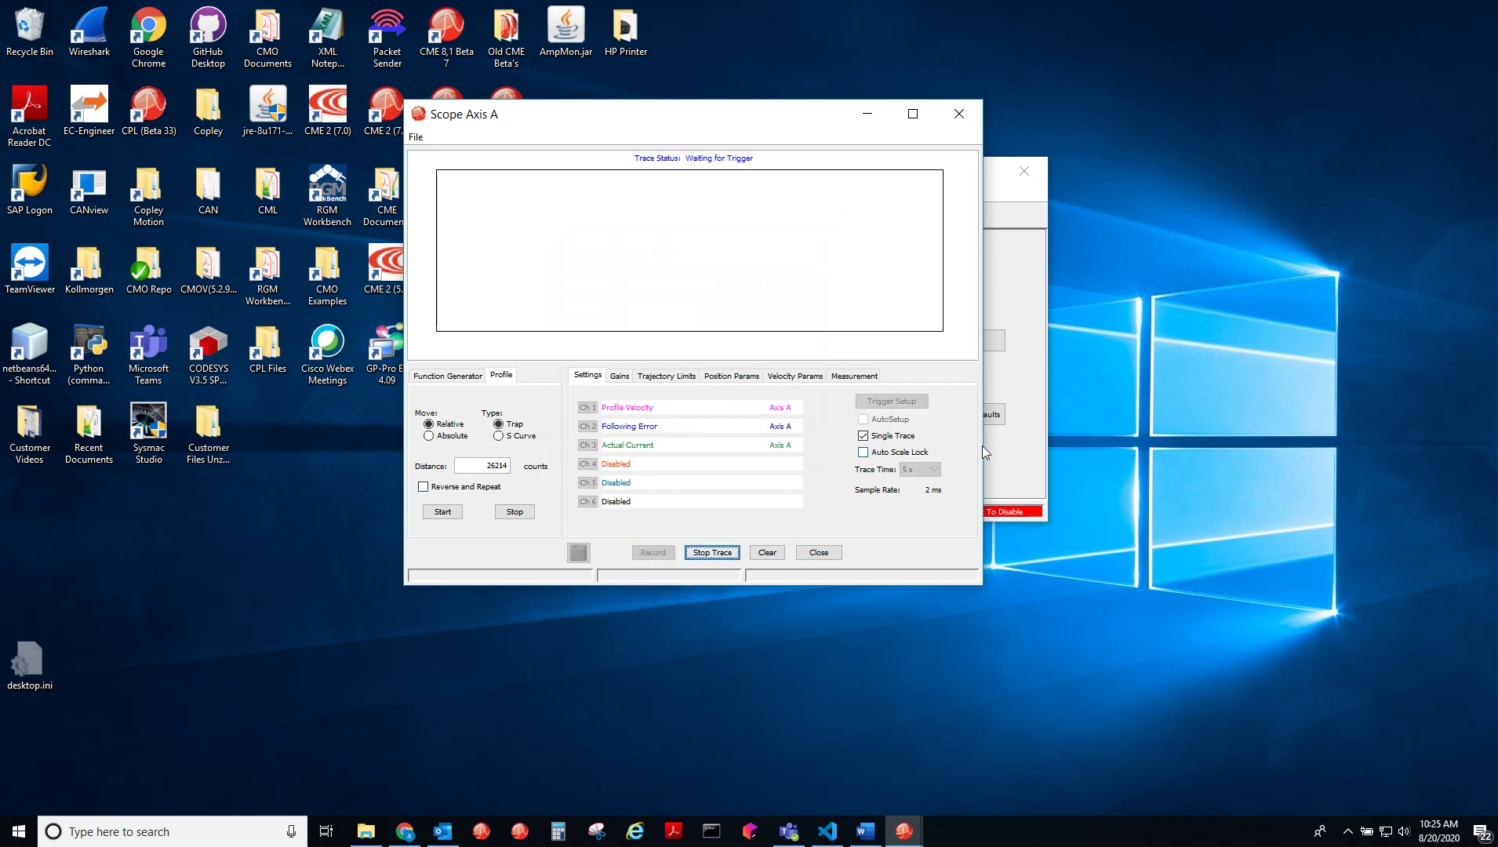
pyautogui.click(1016, 458)
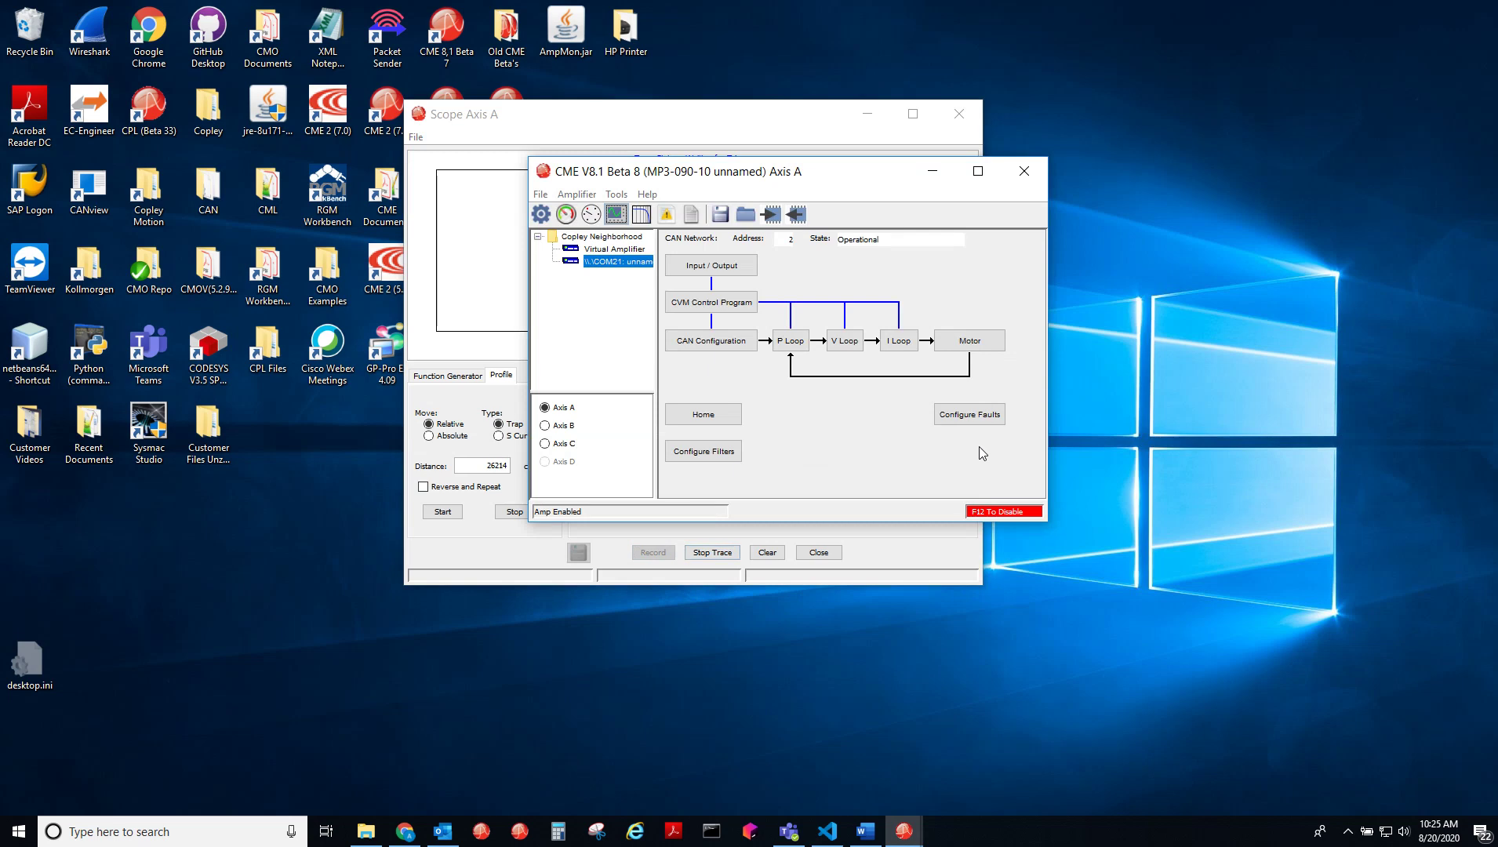
pyautogui.click(700, 412)
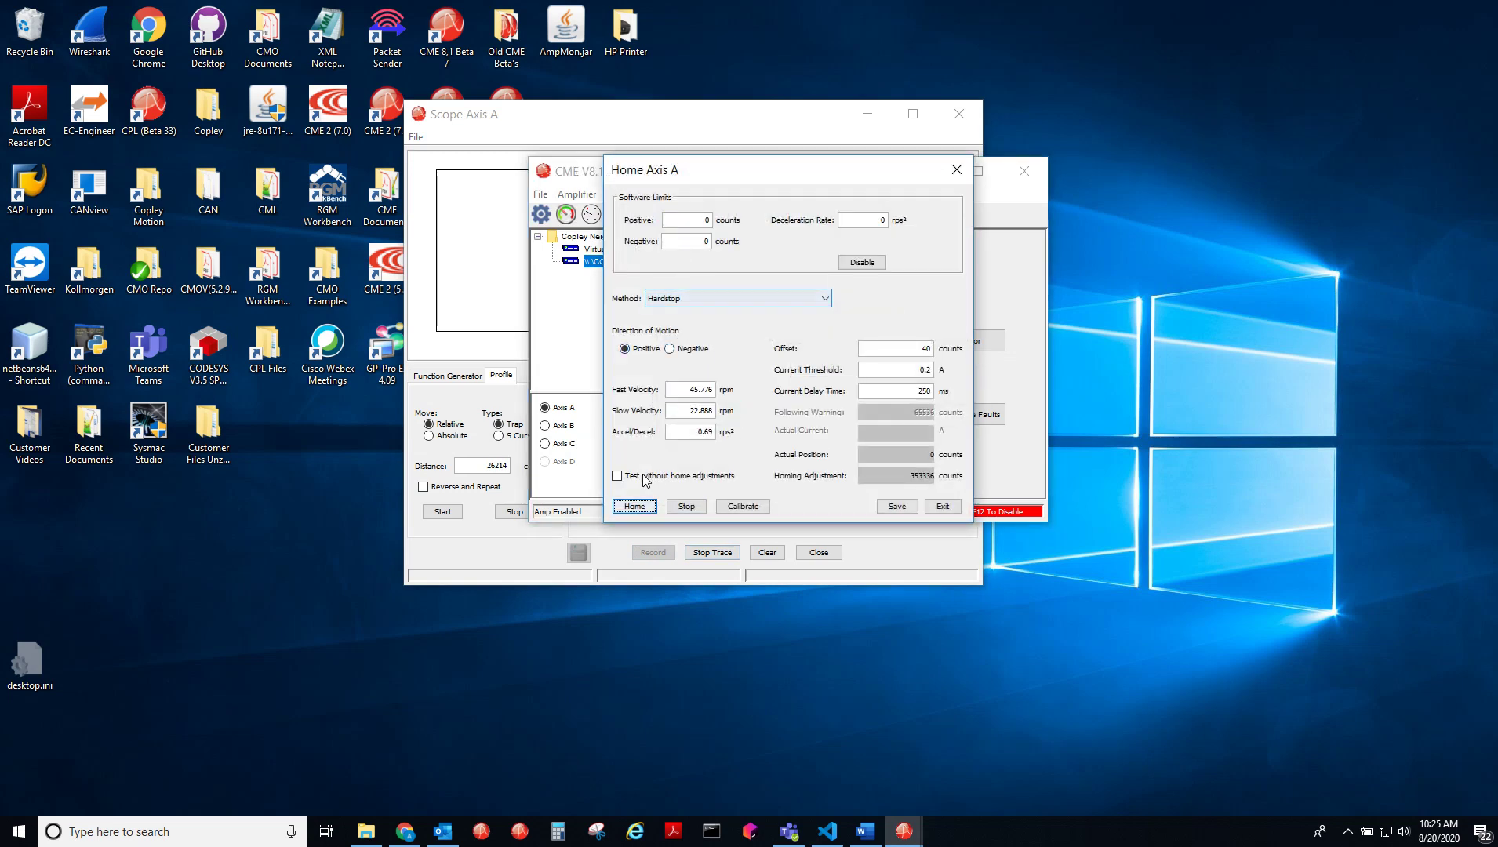
pyautogui.click(636, 508)
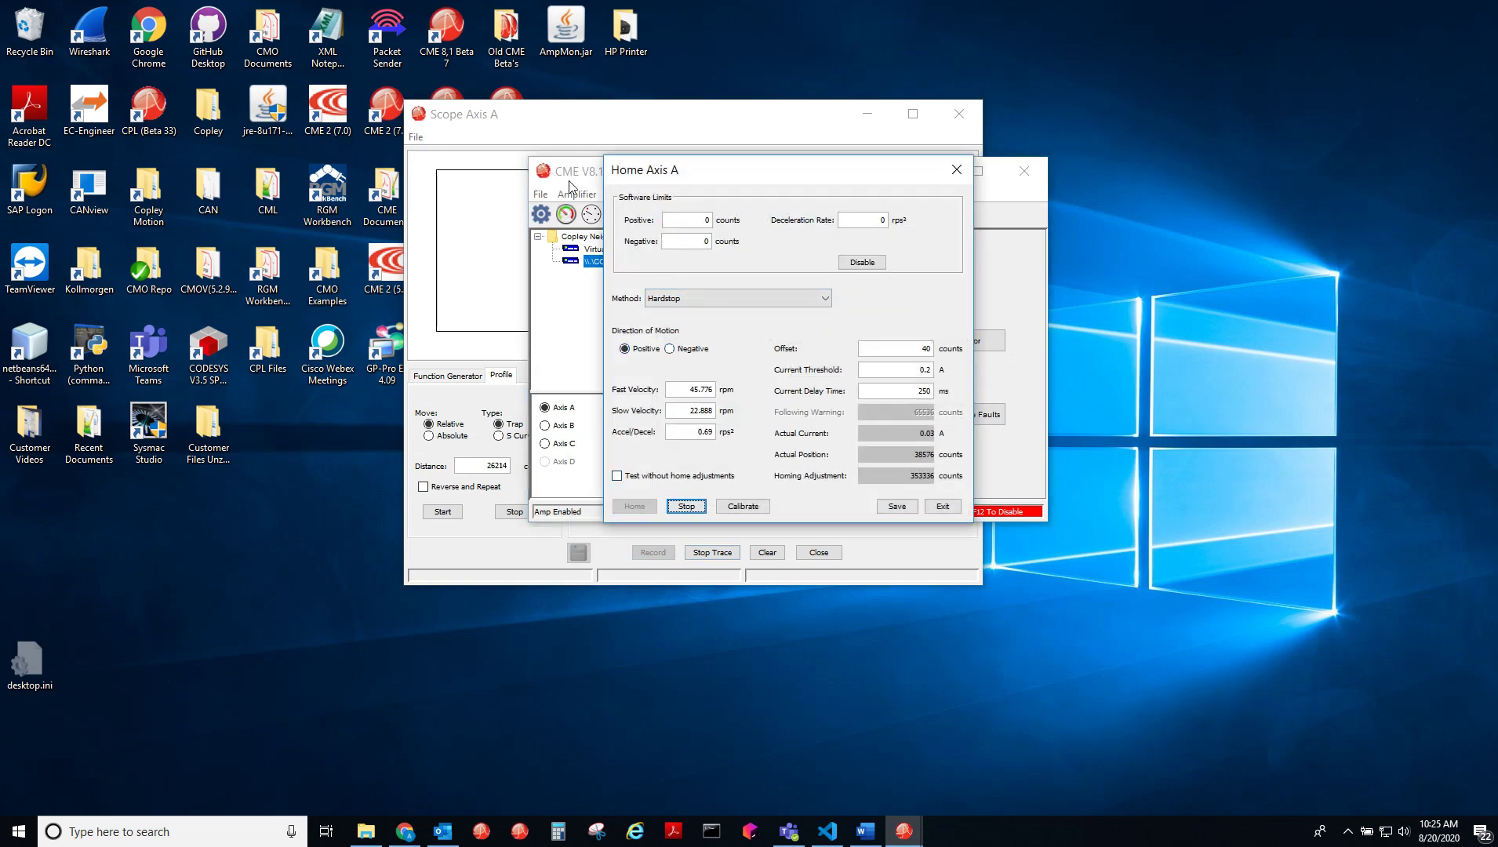
pyautogui.click(583, 114)
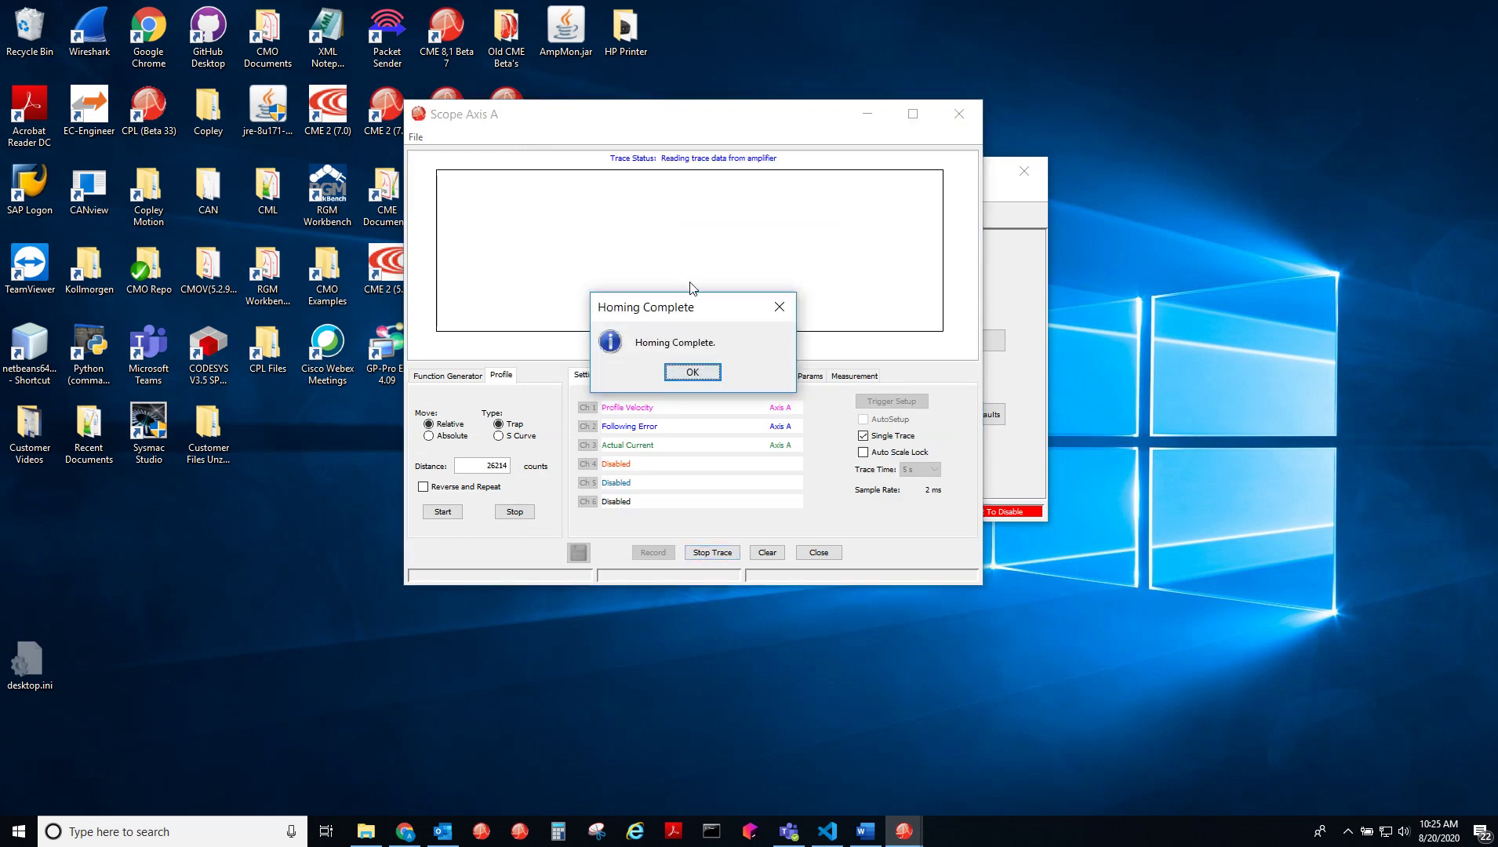
pyautogui.click(717, 376)
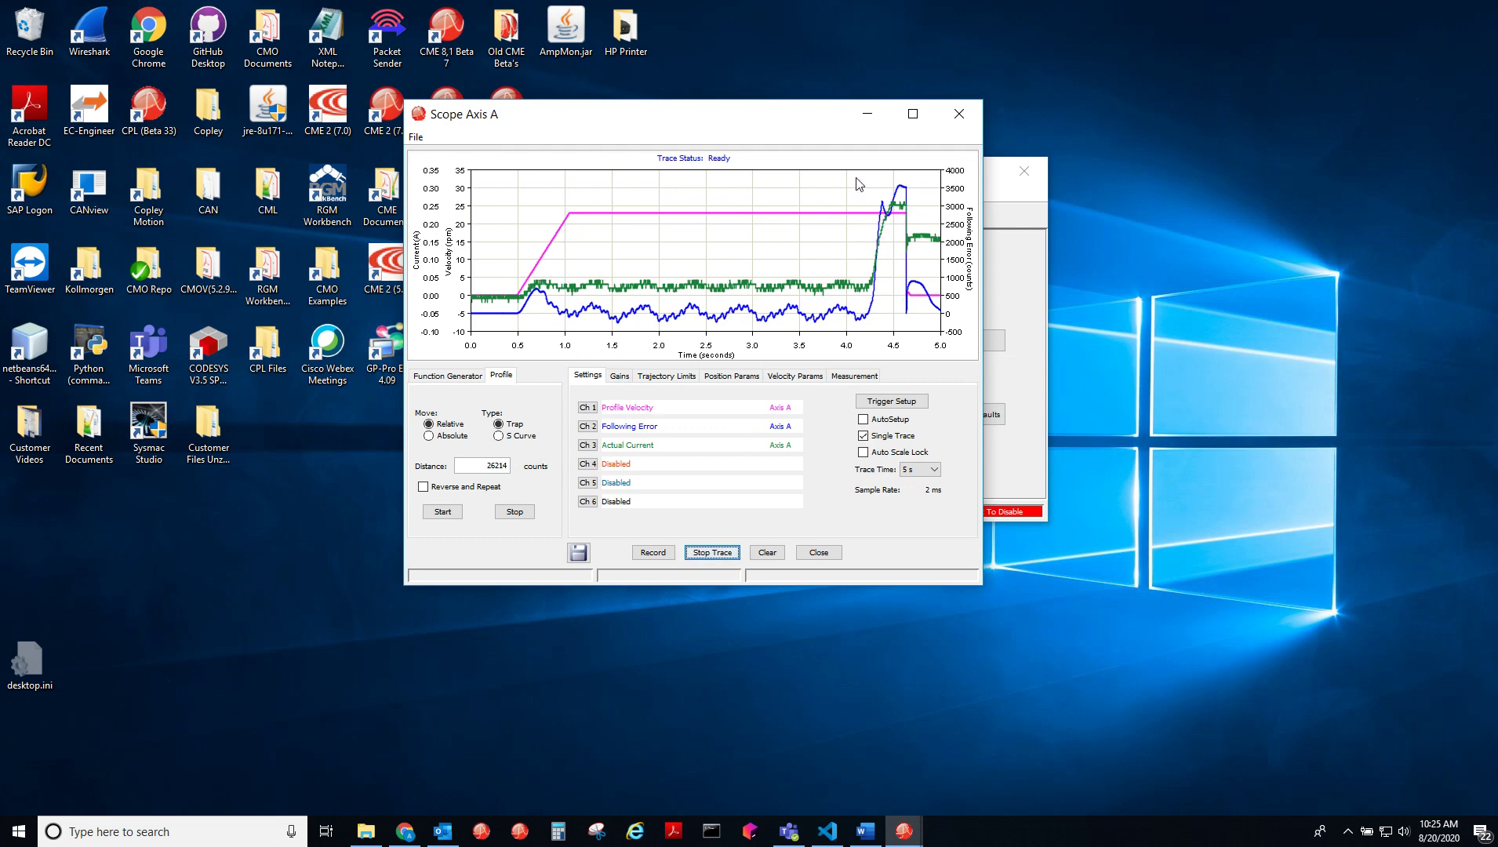
pyautogui.moveTo(846, 184); pyautogui.dragTo(939, 335)
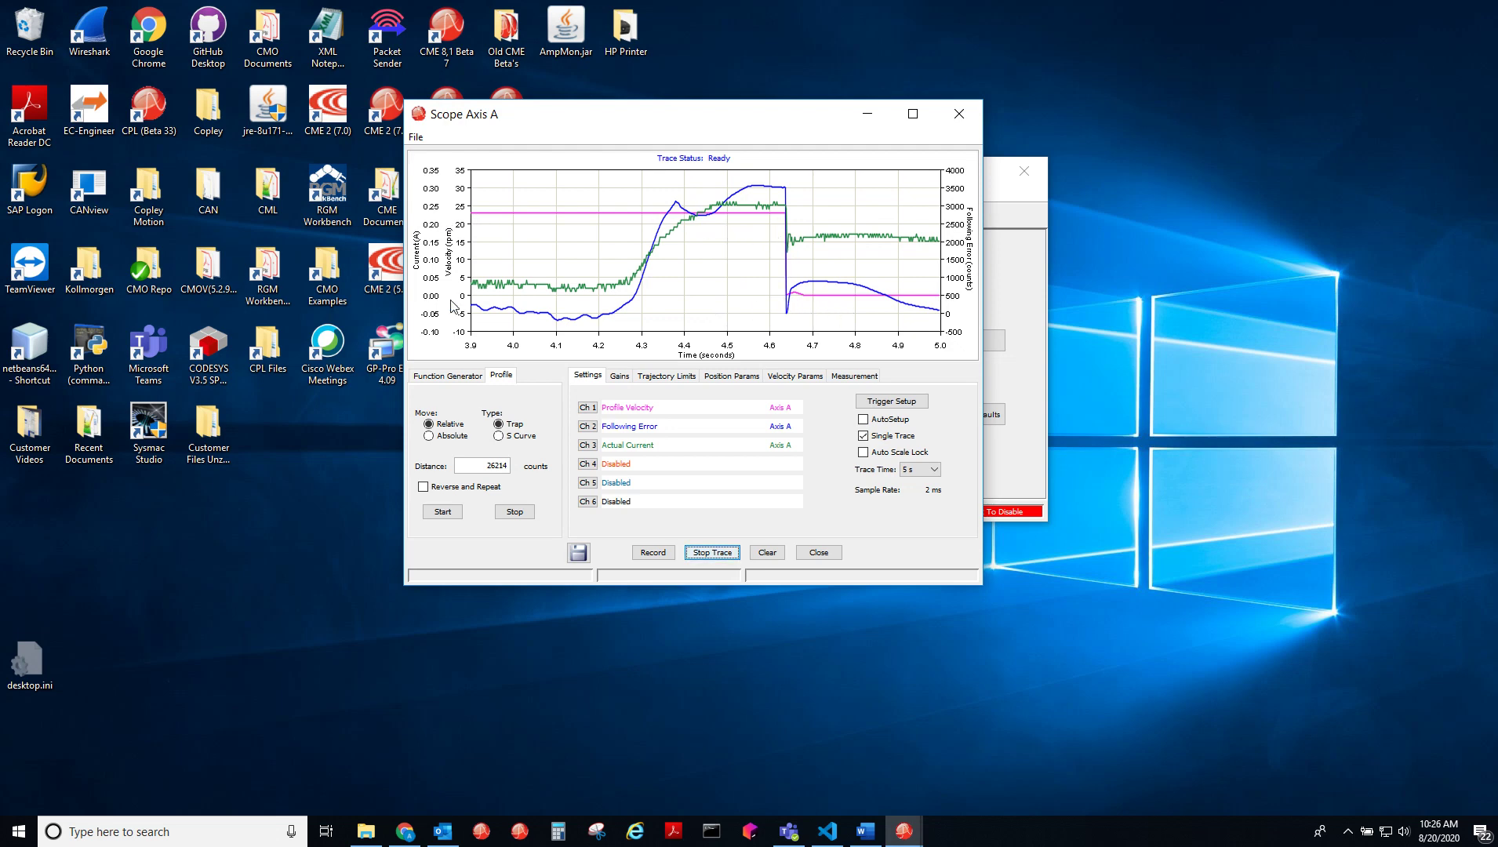
pyautogui.click(553, 273)
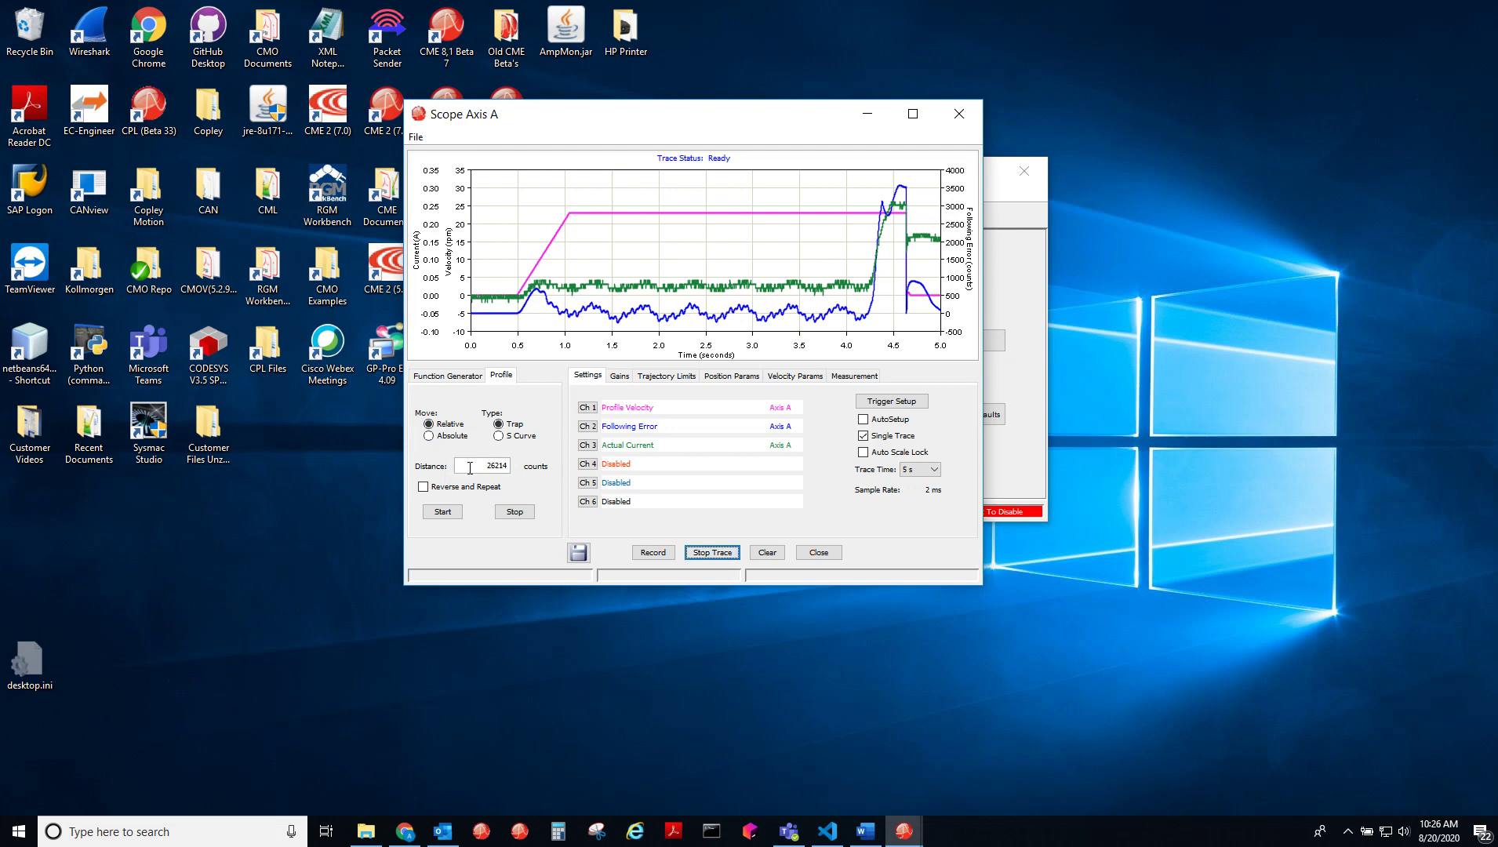
# Set a 1000-count distance, turn off Single Trace, and start the reversing, repeating move
pyautogui.moveTo(487, 466); pyautogui.dragTo(513, 474)
pyautogui.write('1000')
pyautogui.click(866, 437)
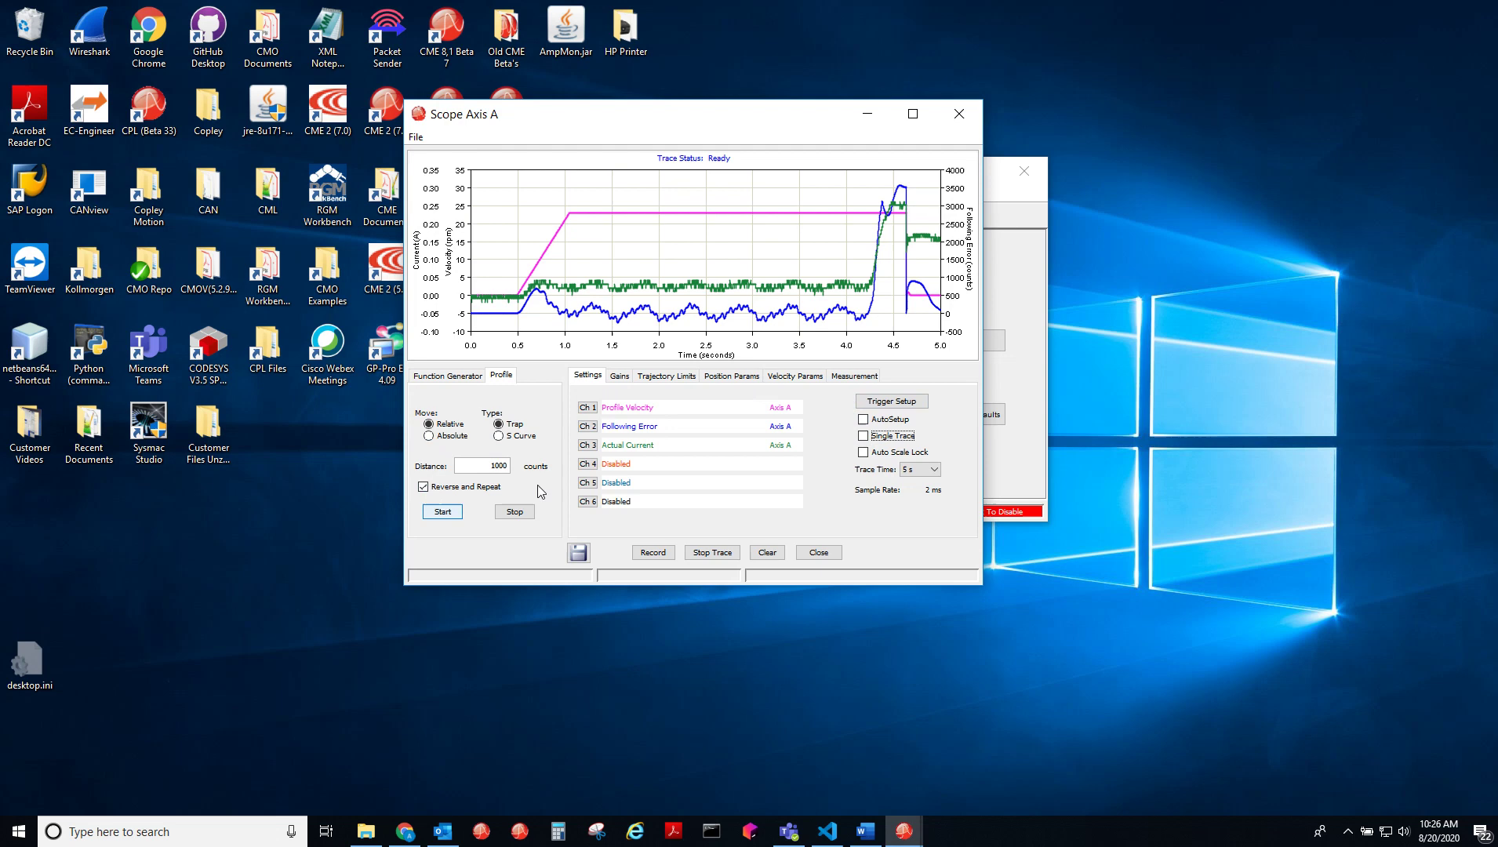
pyautogui.click(447, 512)
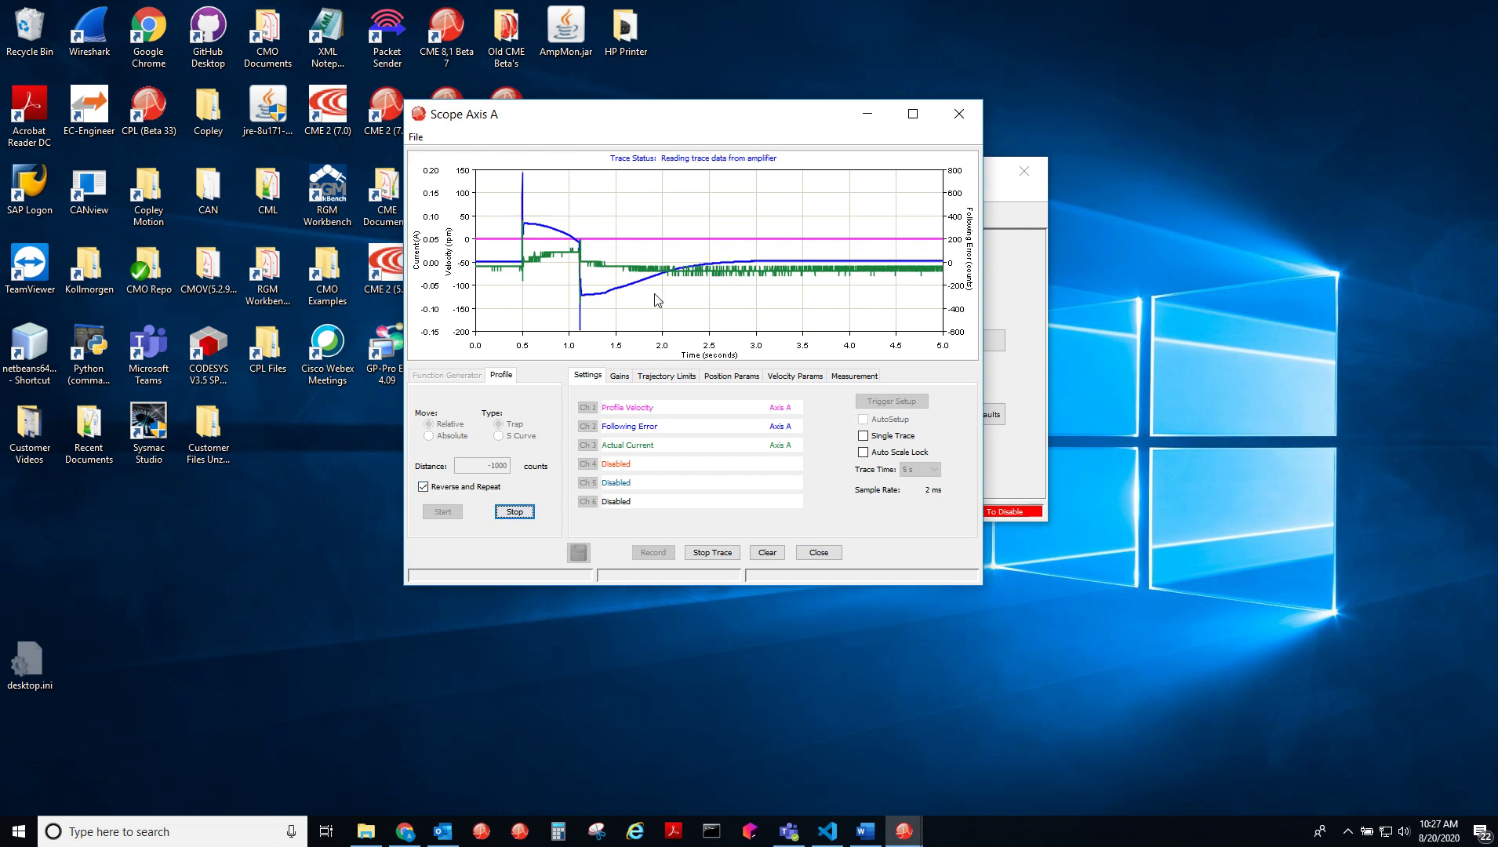
# Stop the repeating move, turn off Reverse and Repeat, and run a single -5000-count move
pyautogui.click(515, 511)
pyautogui.click(424, 488)
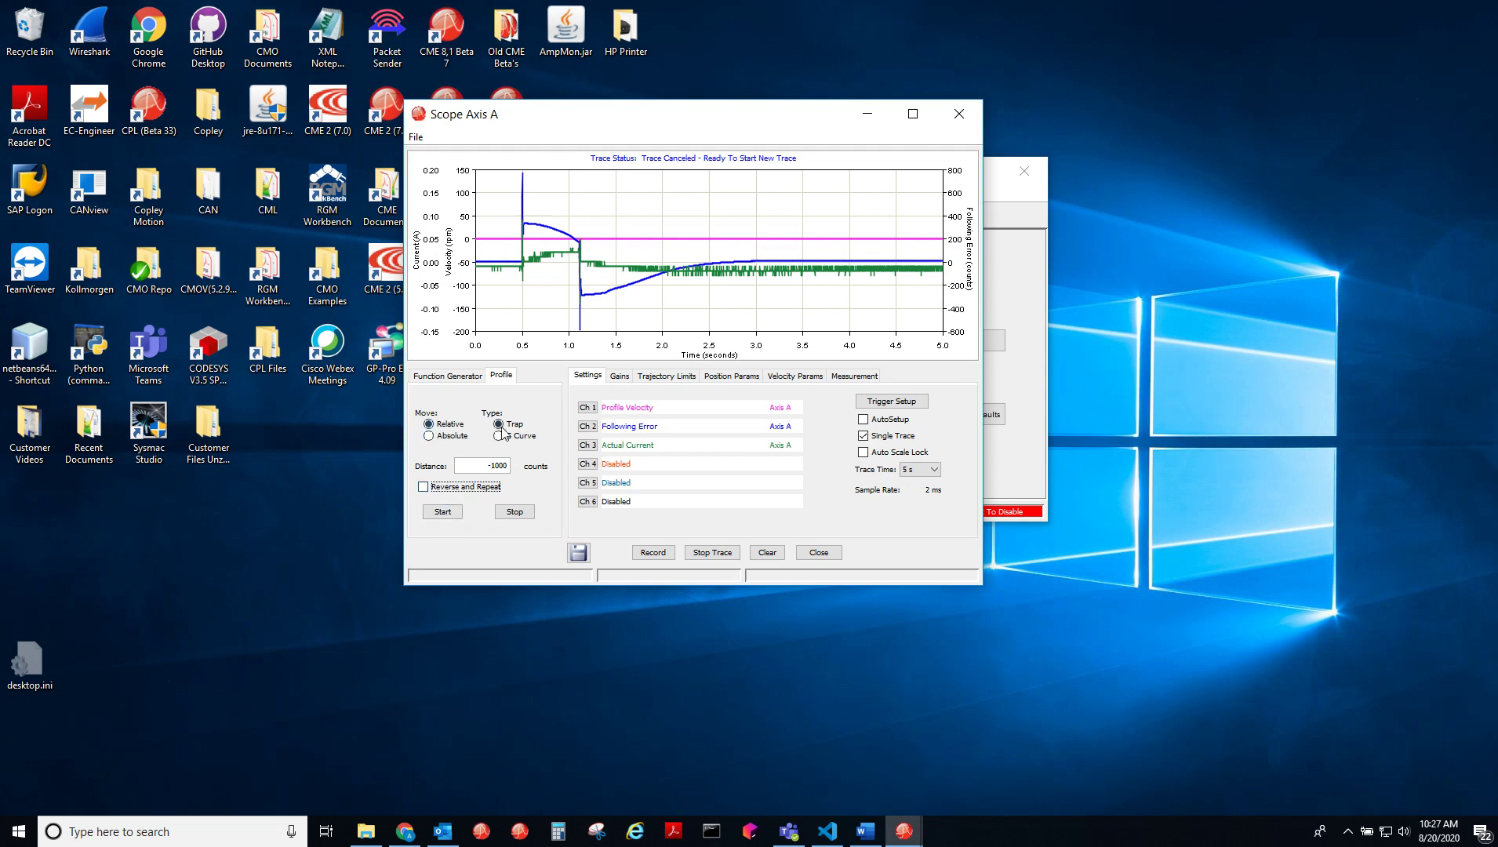
pyautogui.click(487, 465)
pyautogui.click(442, 512)
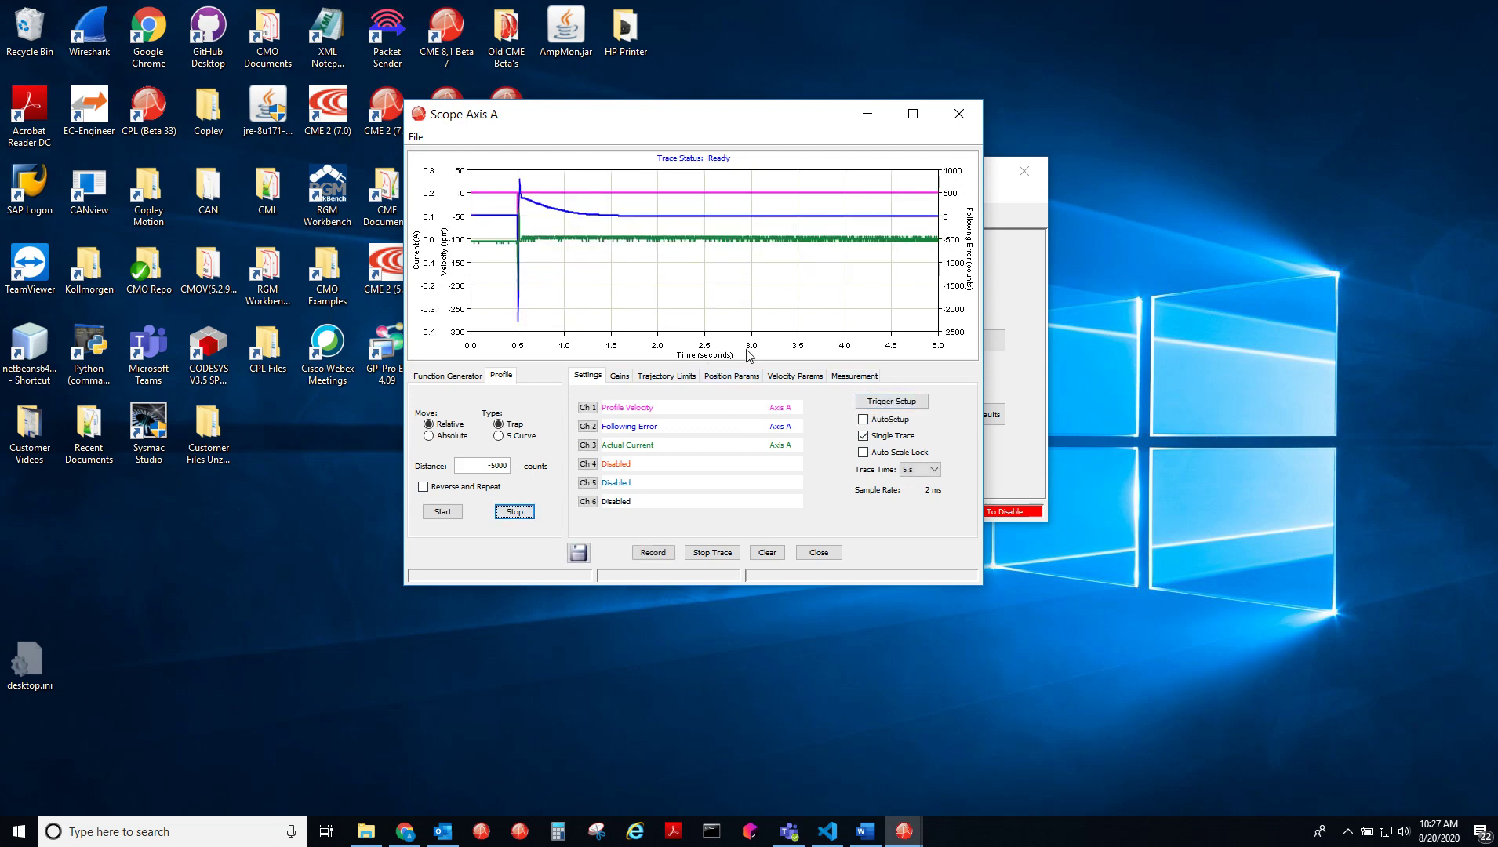
# Set the trace time to 500 ms and rerun the -5000-count move
pyautogui.click(915, 471)
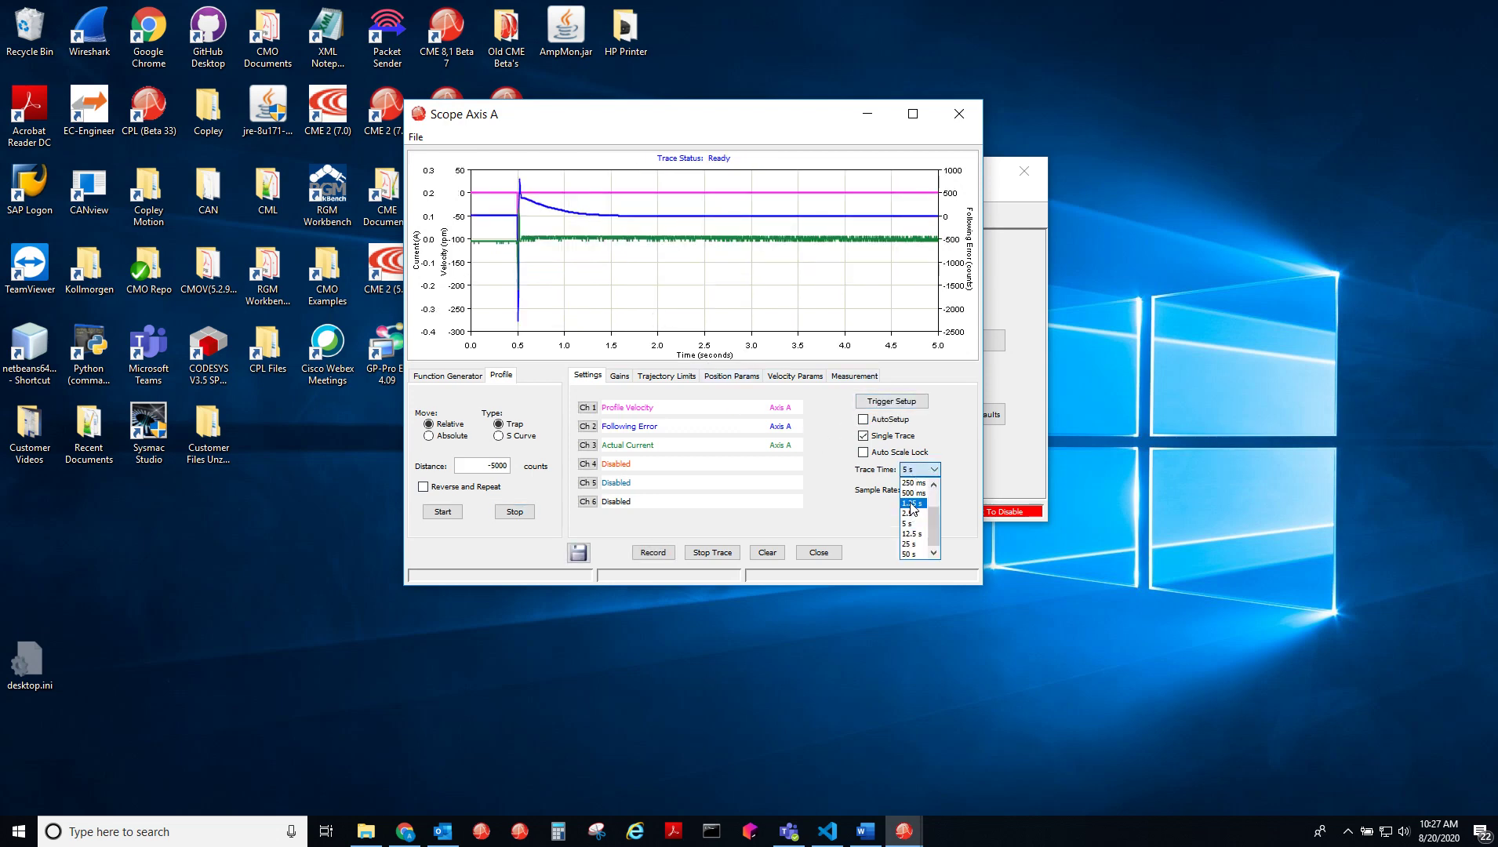
pyautogui.click(913, 492)
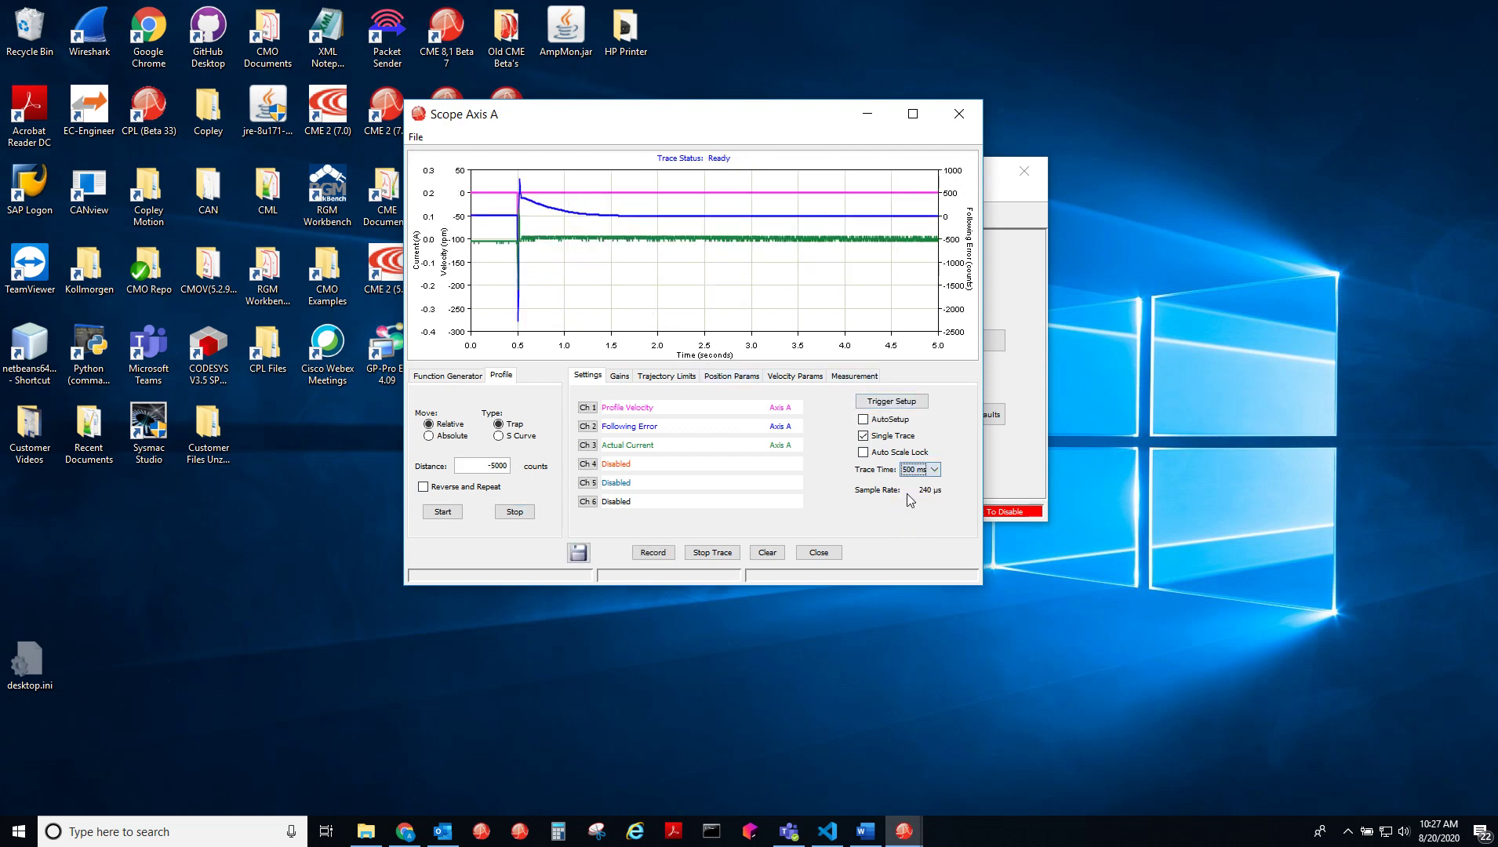
pyautogui.click(443, 512)
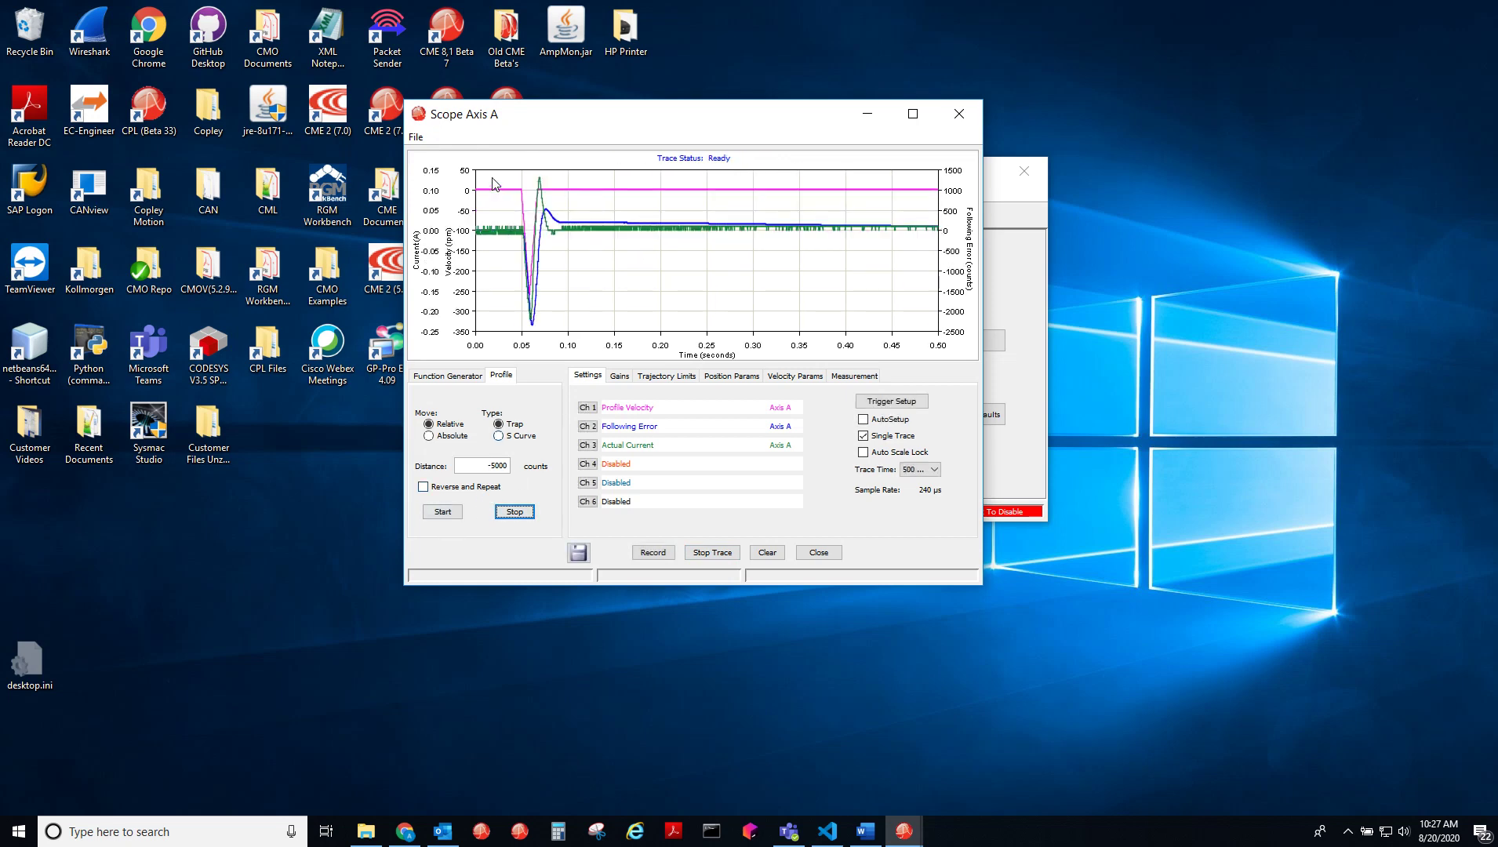
# Zoom the plot to 0.025–0.100 s around the velocity and following-error dip
pyautogui.moveTo(493, 181); pyautogui.dragTo(573, 329)
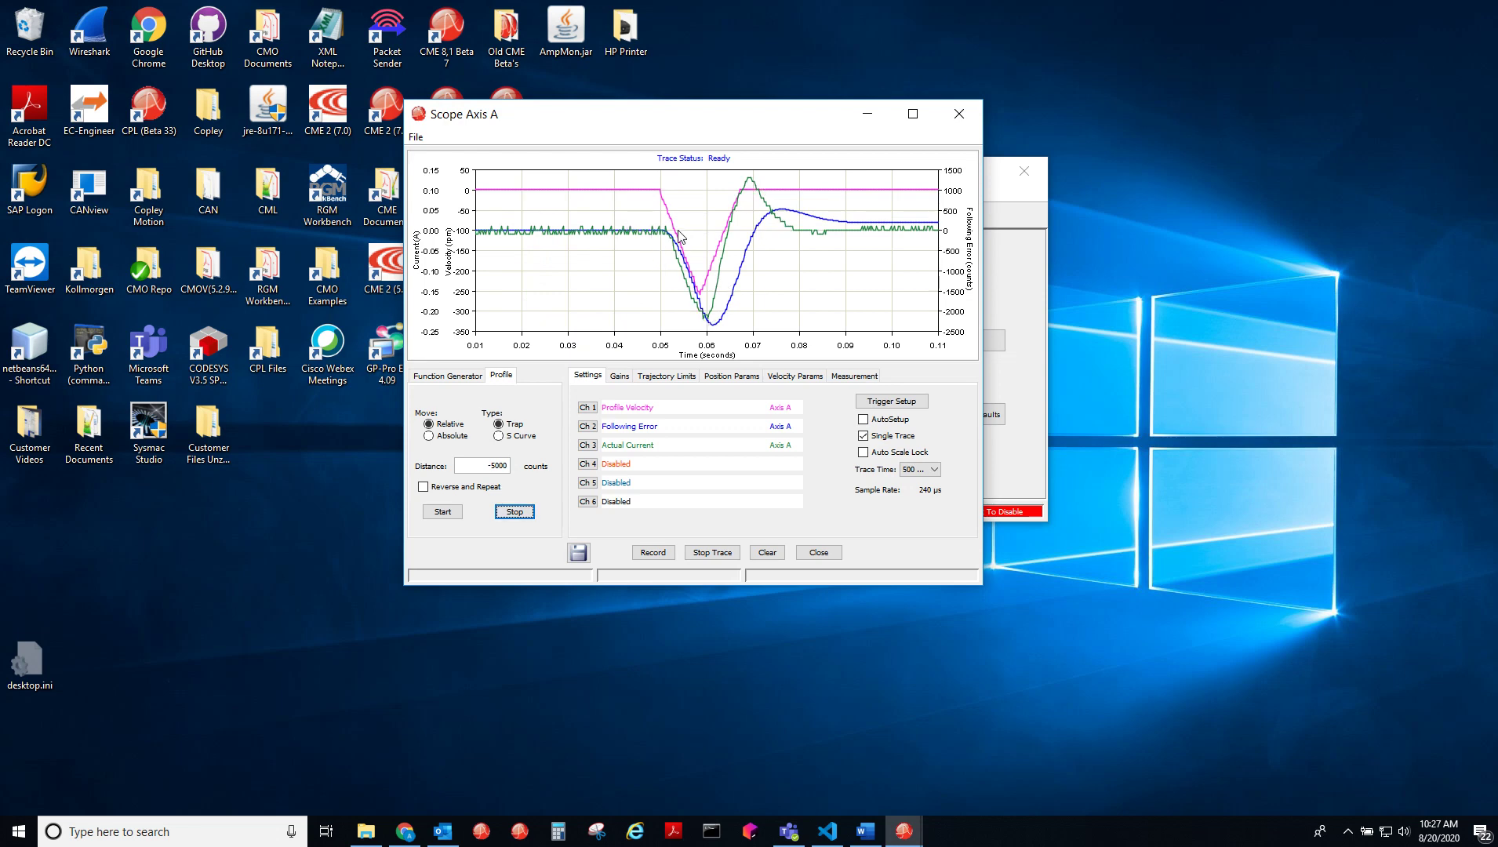
pyautogui.moveTo(611, 176); pyautogui.dragTo(818, 338)
pyautogui.moveTo(689, 204); pyautogui.dragTo(655, 220)
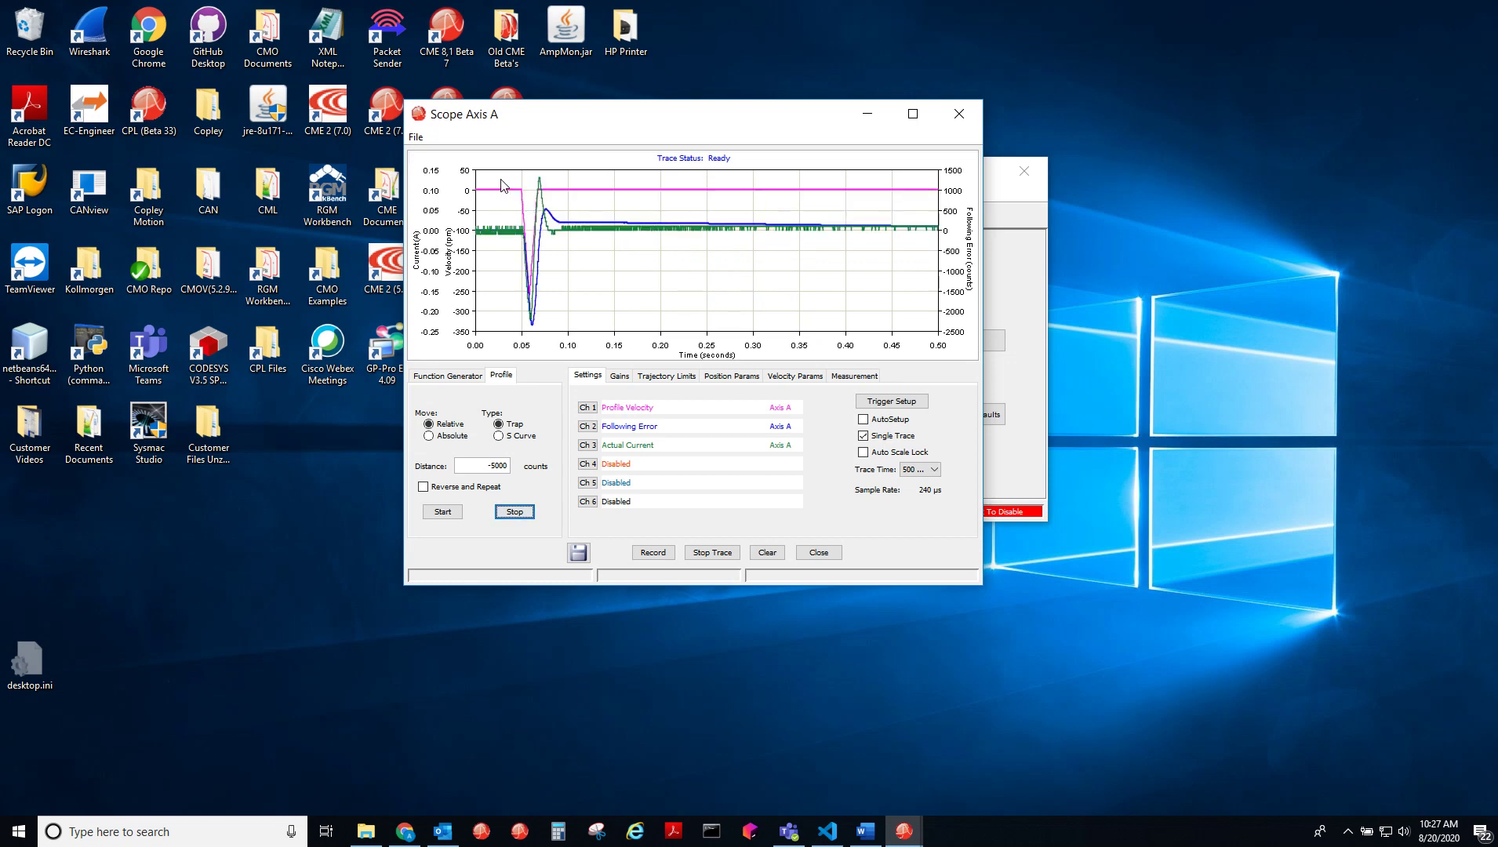
pyautogui.moveTo(502, 185); pyautogui.dragTo(576, 337)
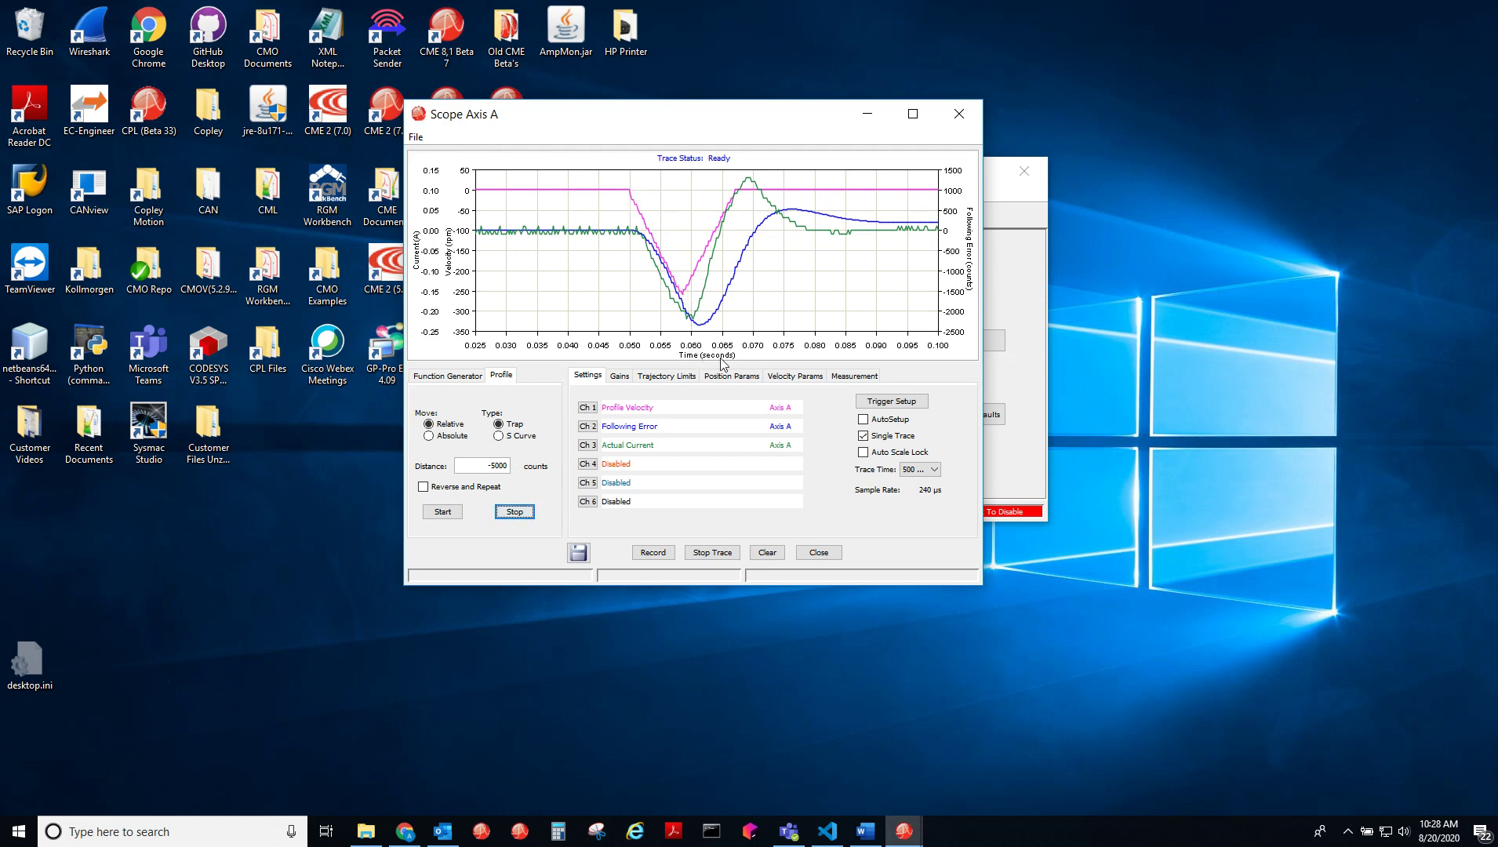
# Measure with cursors -260.152 rpm reached 0.0087 s after move start, then unzoom and hide cursors
pyautogui.click(852, 376)
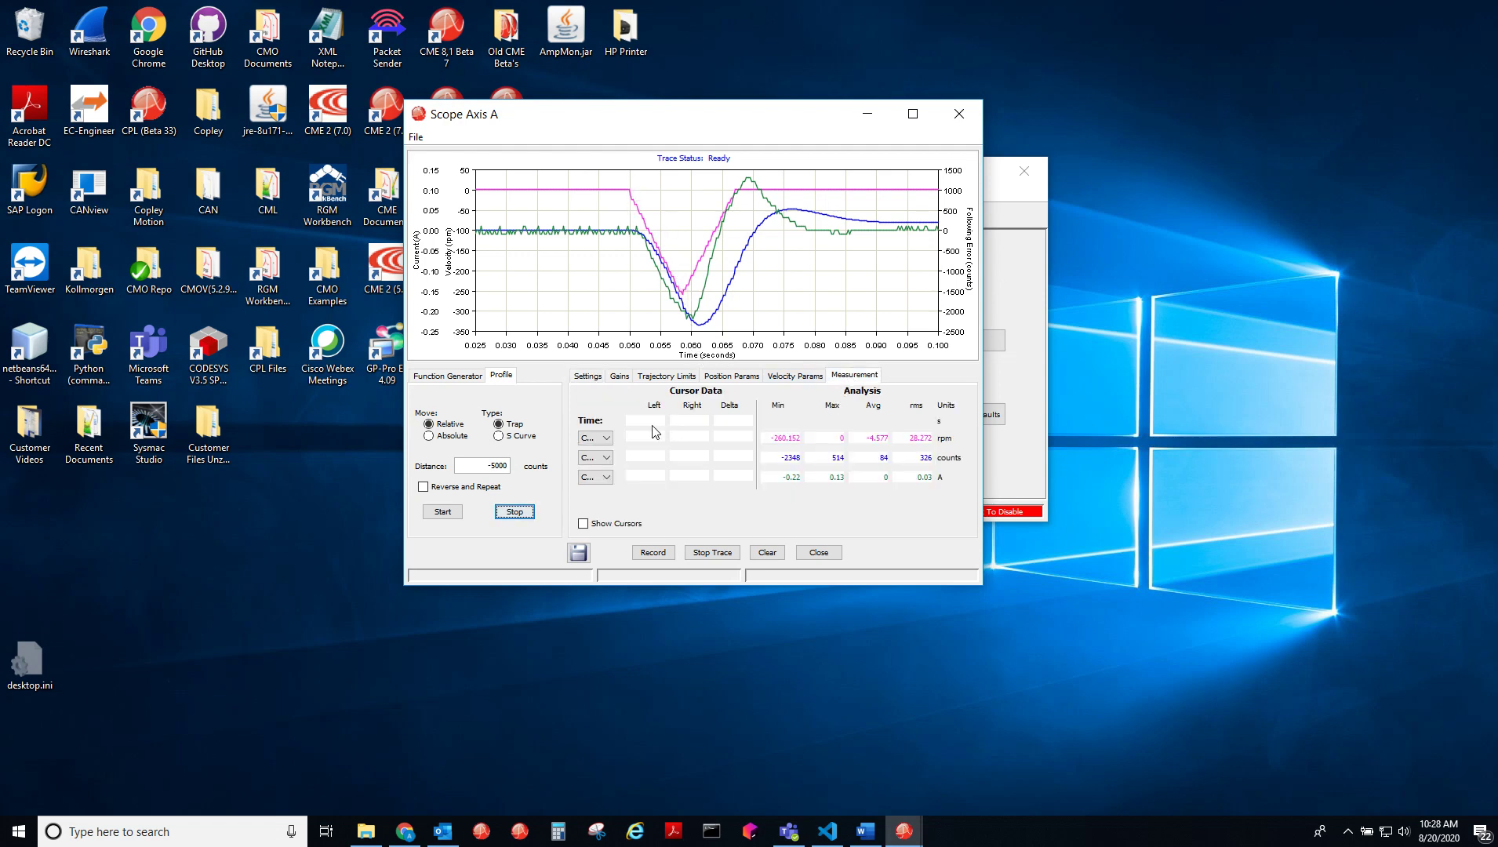
pyautogui.click(583, 524)
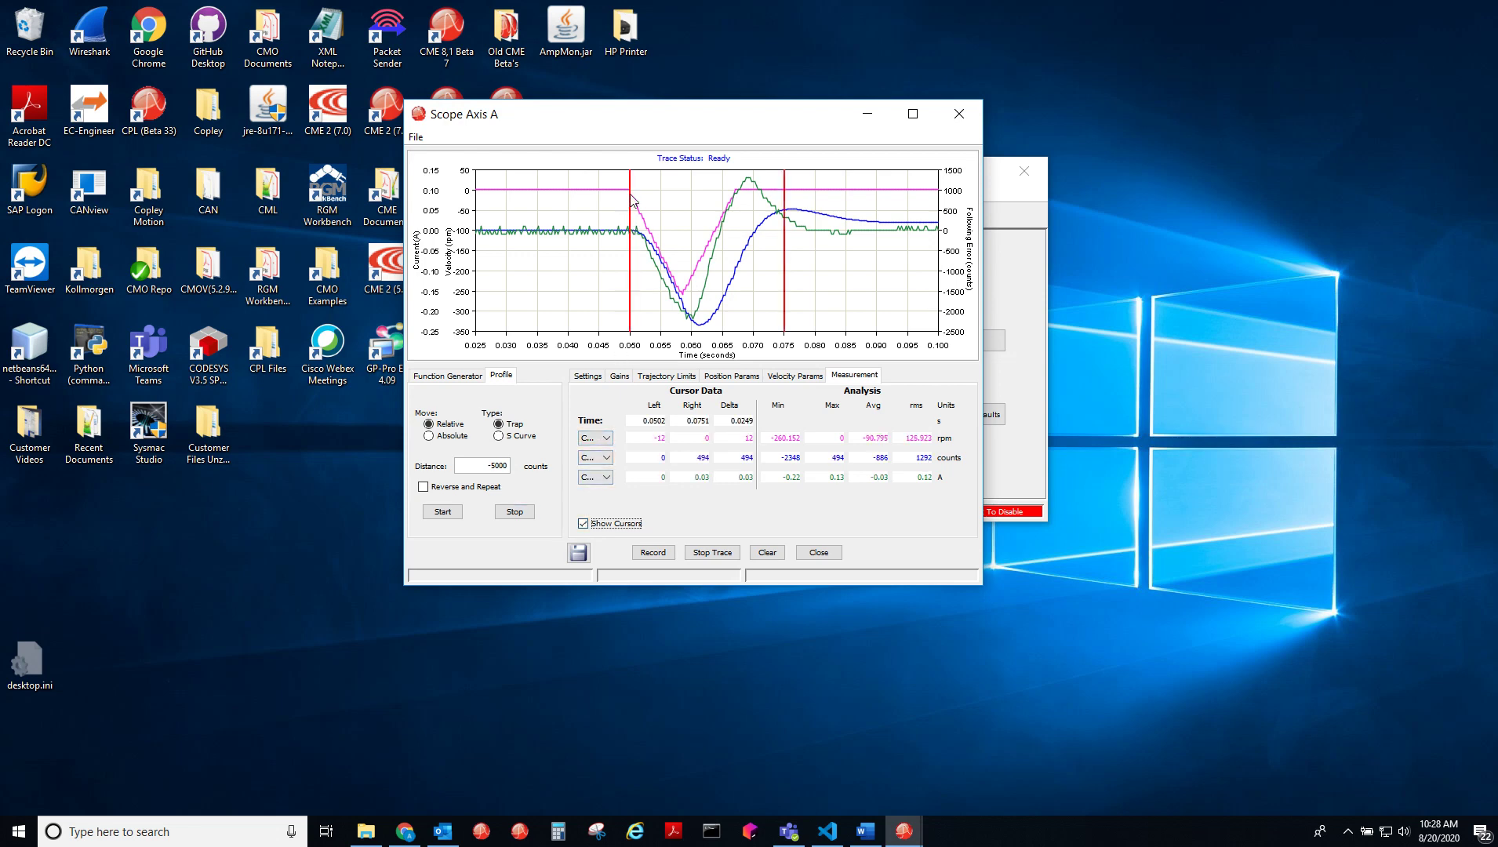
pyautogui.moveTo(631, 200); pyautogui.dragTo(632, 207)
pyautogui.moveTo(788, 224); pyautogui.dragTo(684, 244)
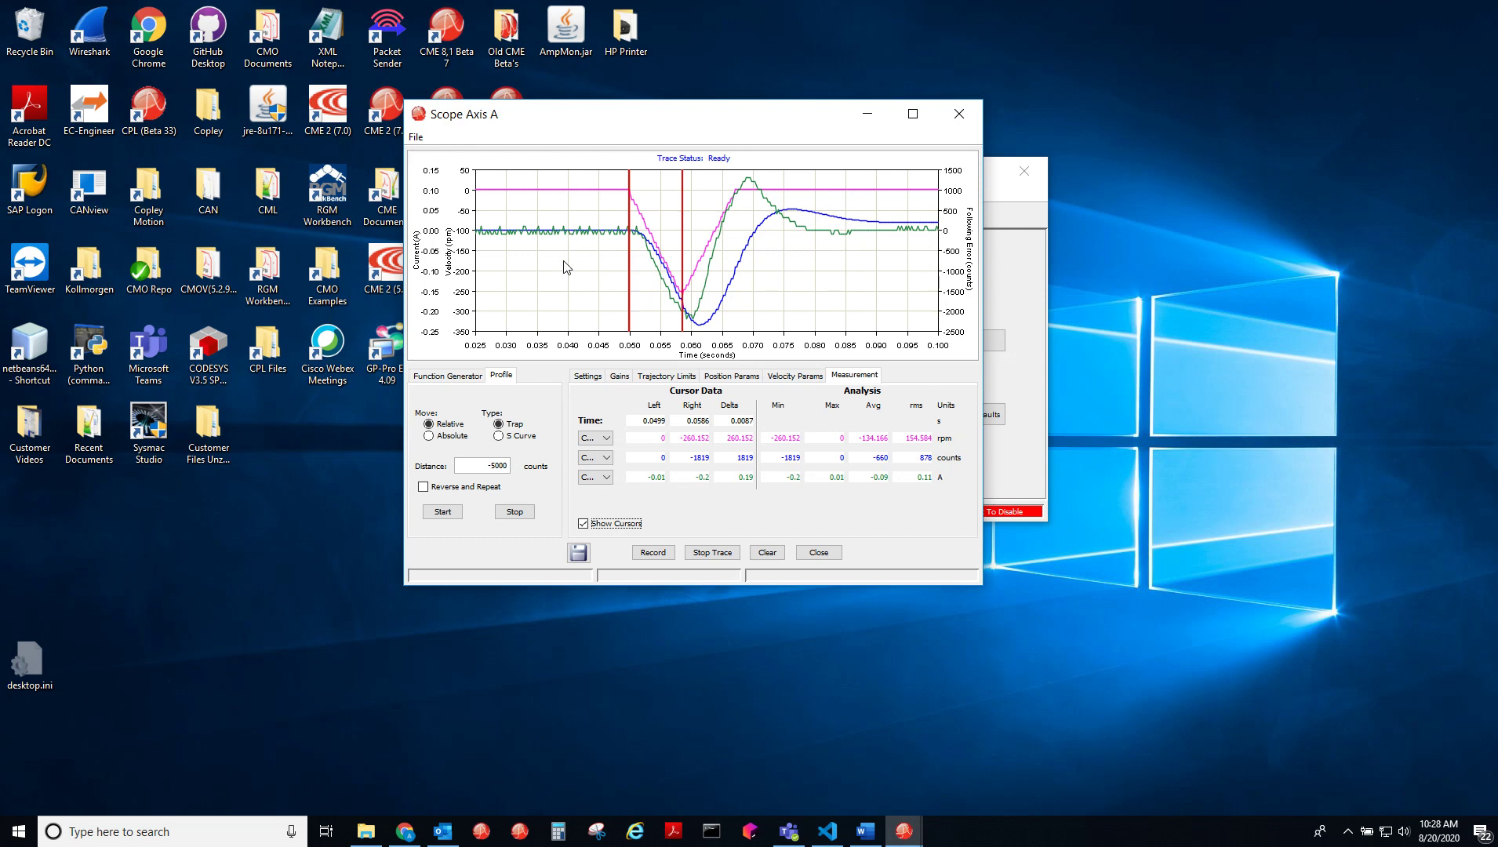
pyautogui.rightClick(598, 282)
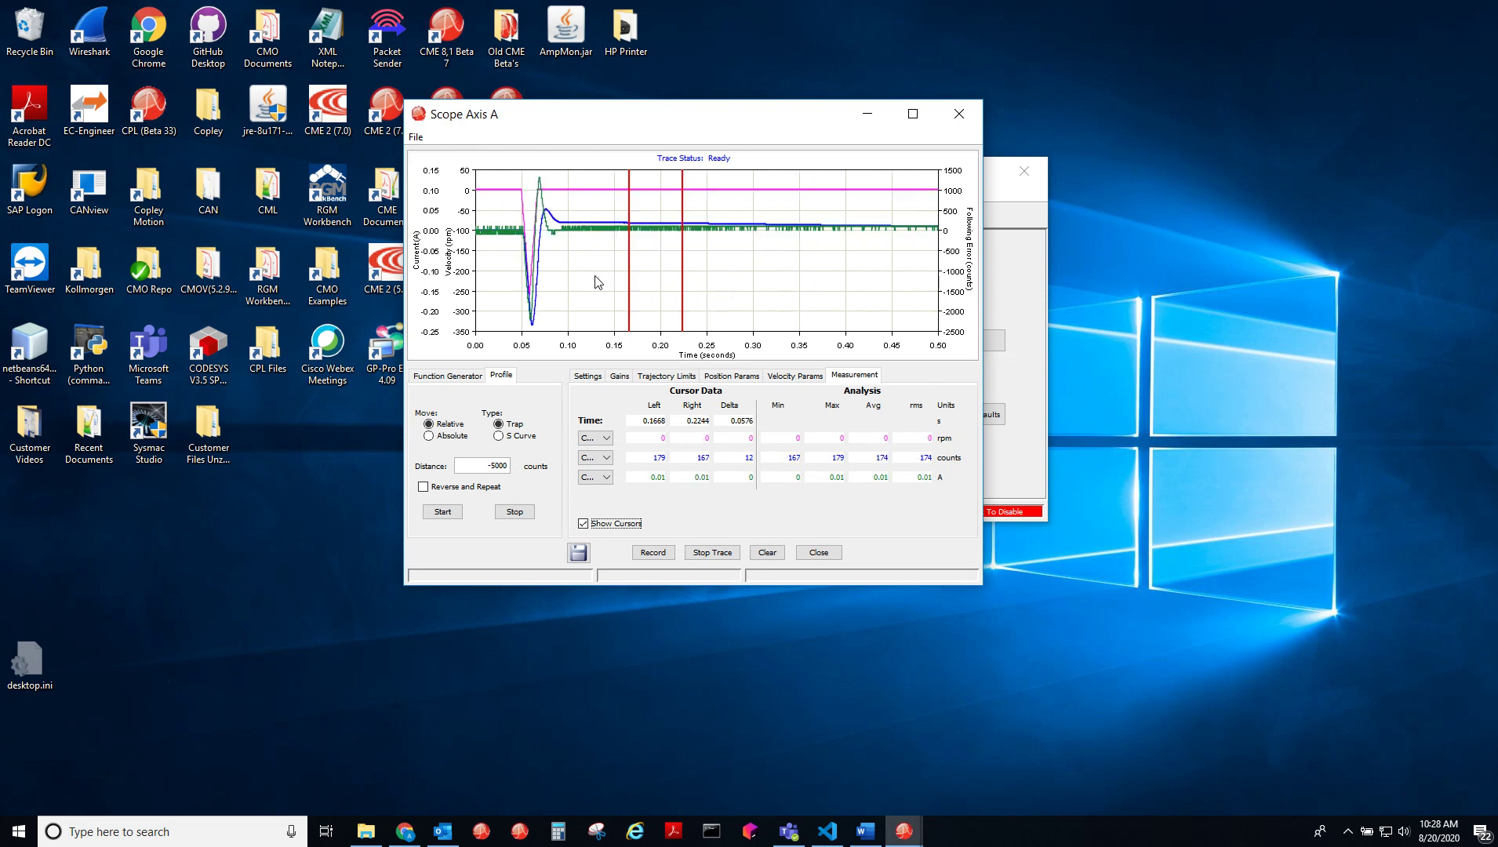
pyautogui.click(583, 523)
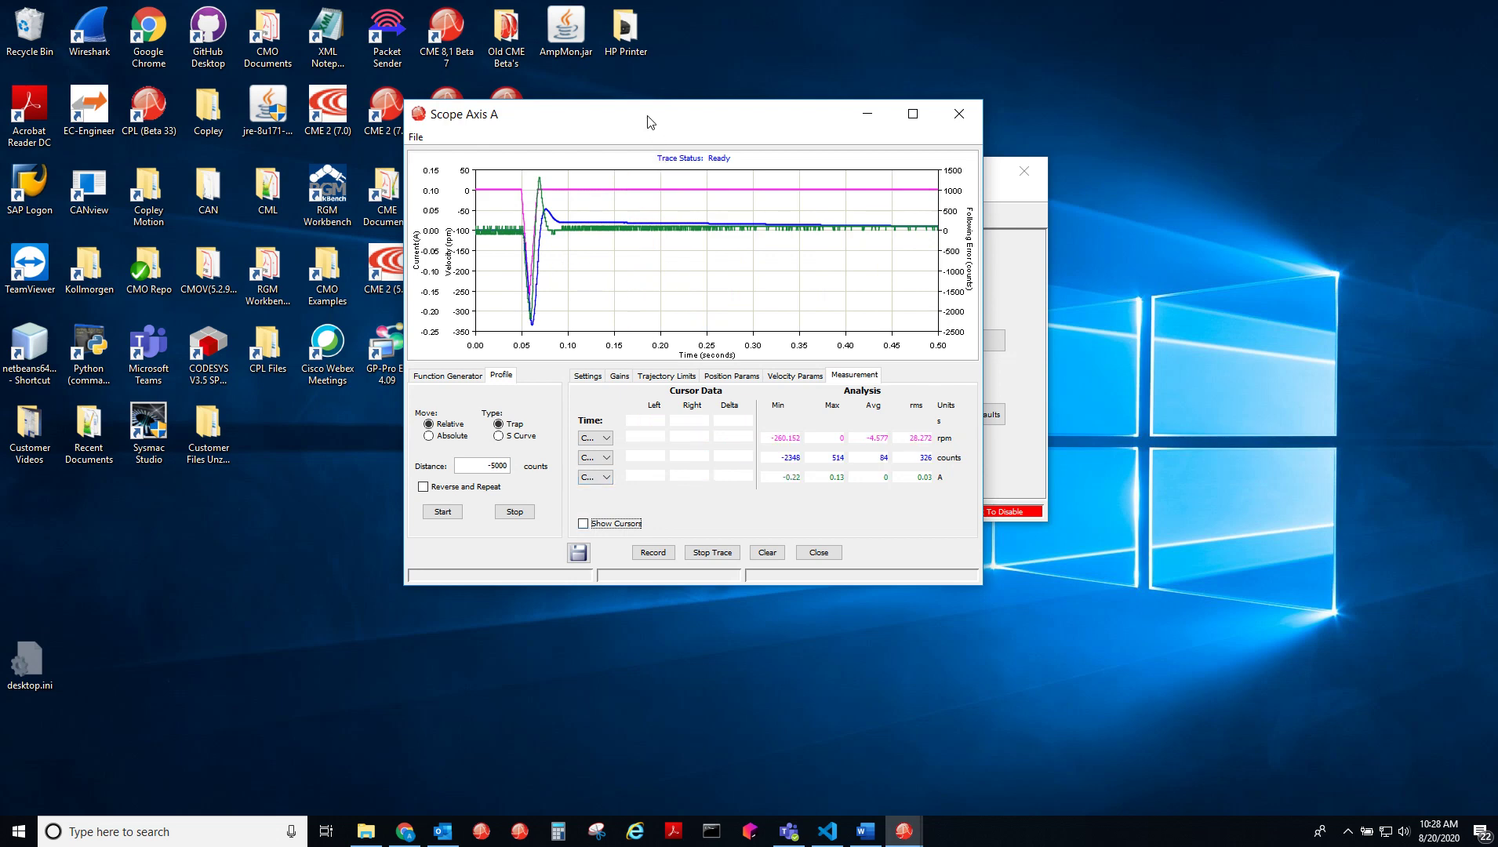
# Review the 26214-count, 2 Hz Position square-wave function generator, then reposition the scope window
pyautogui.click(620, 376)
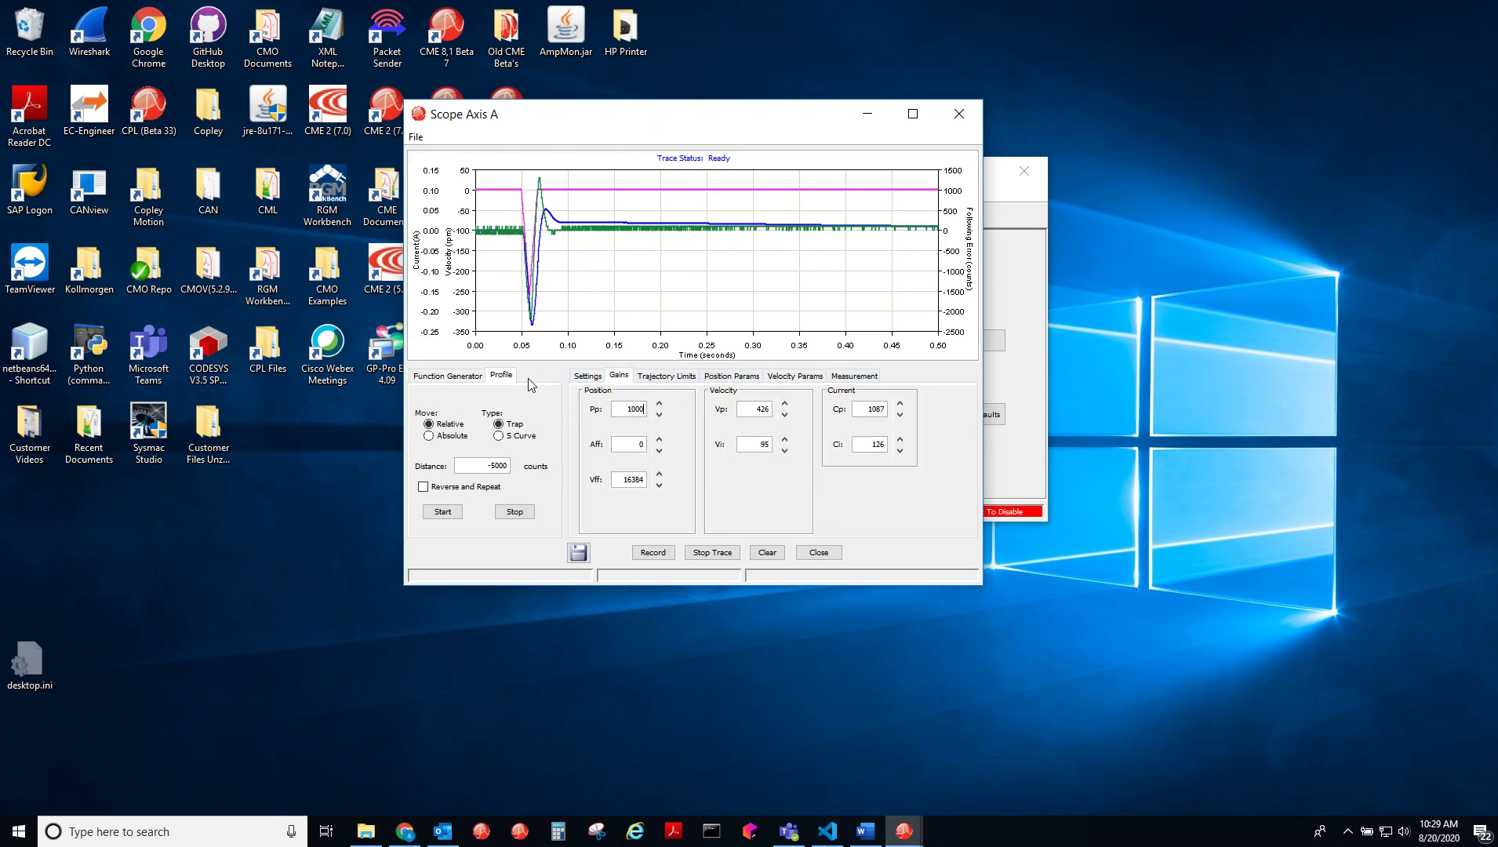
pyautogui.click(447, 378)
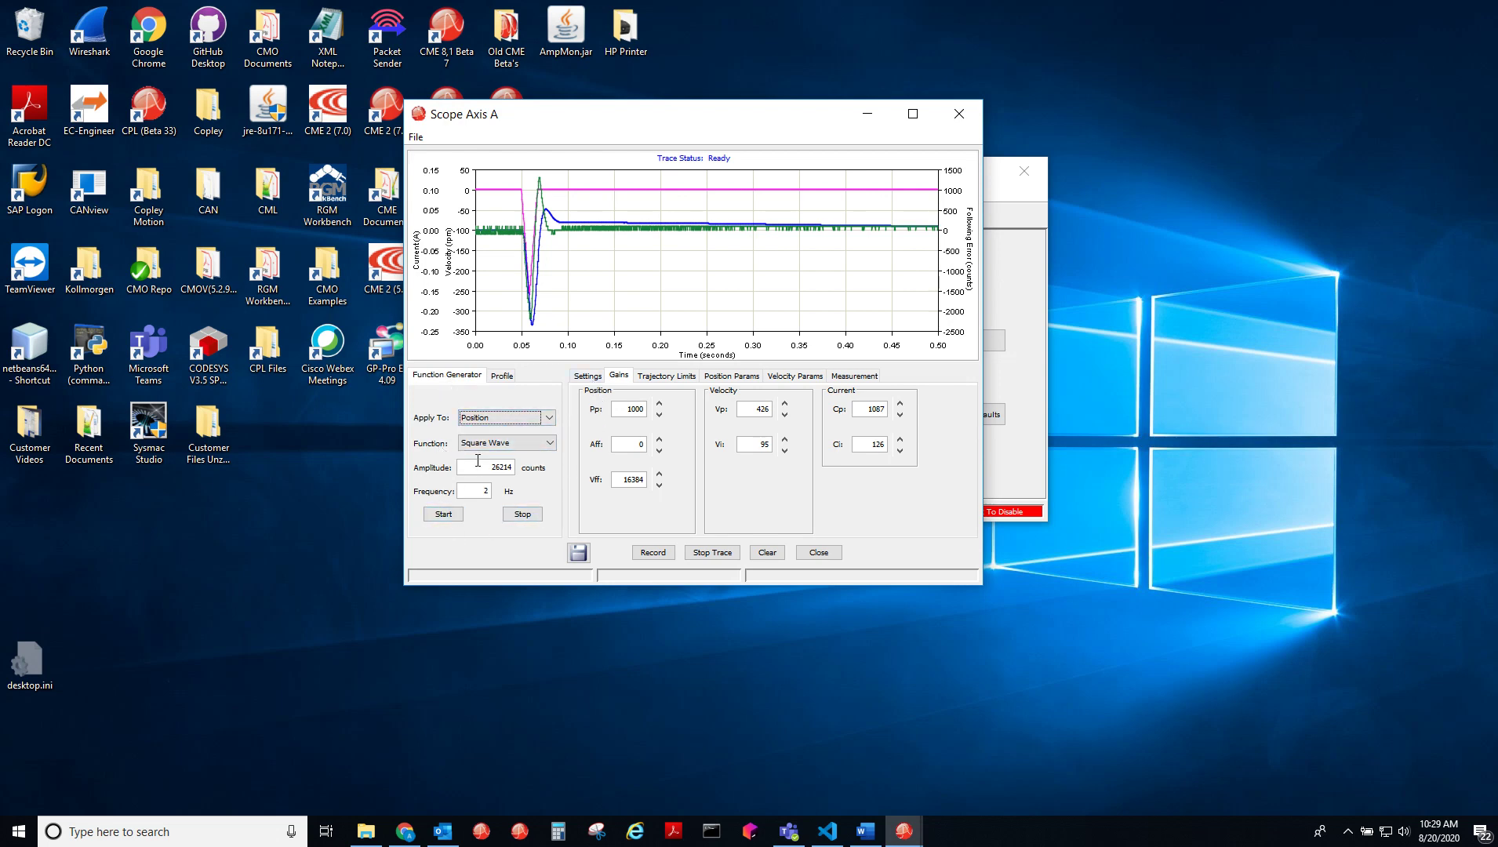
pyautogui.click(547, 421)
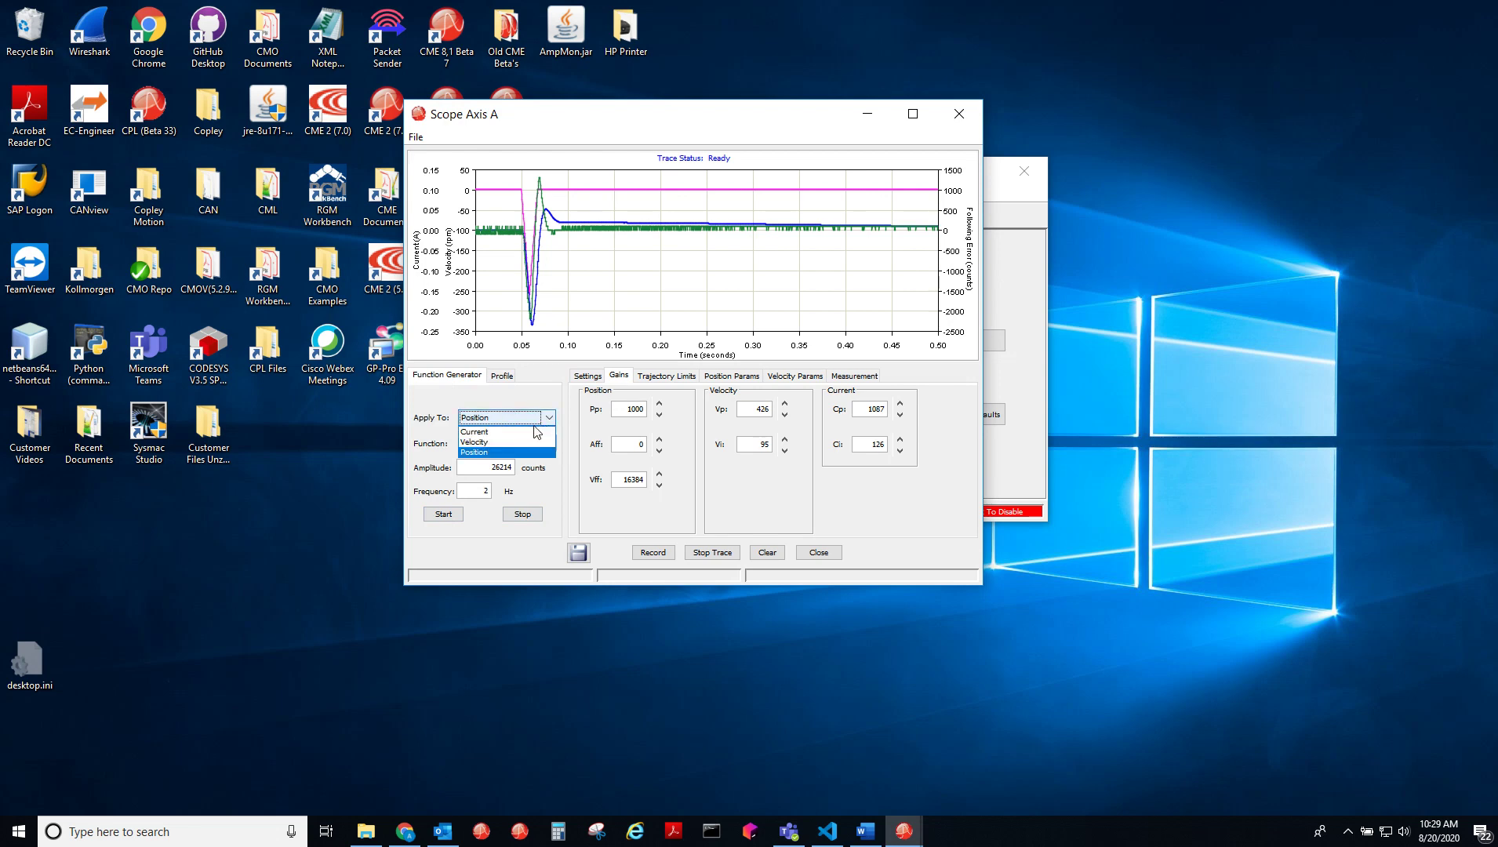
pyautogui.click(487, 400)
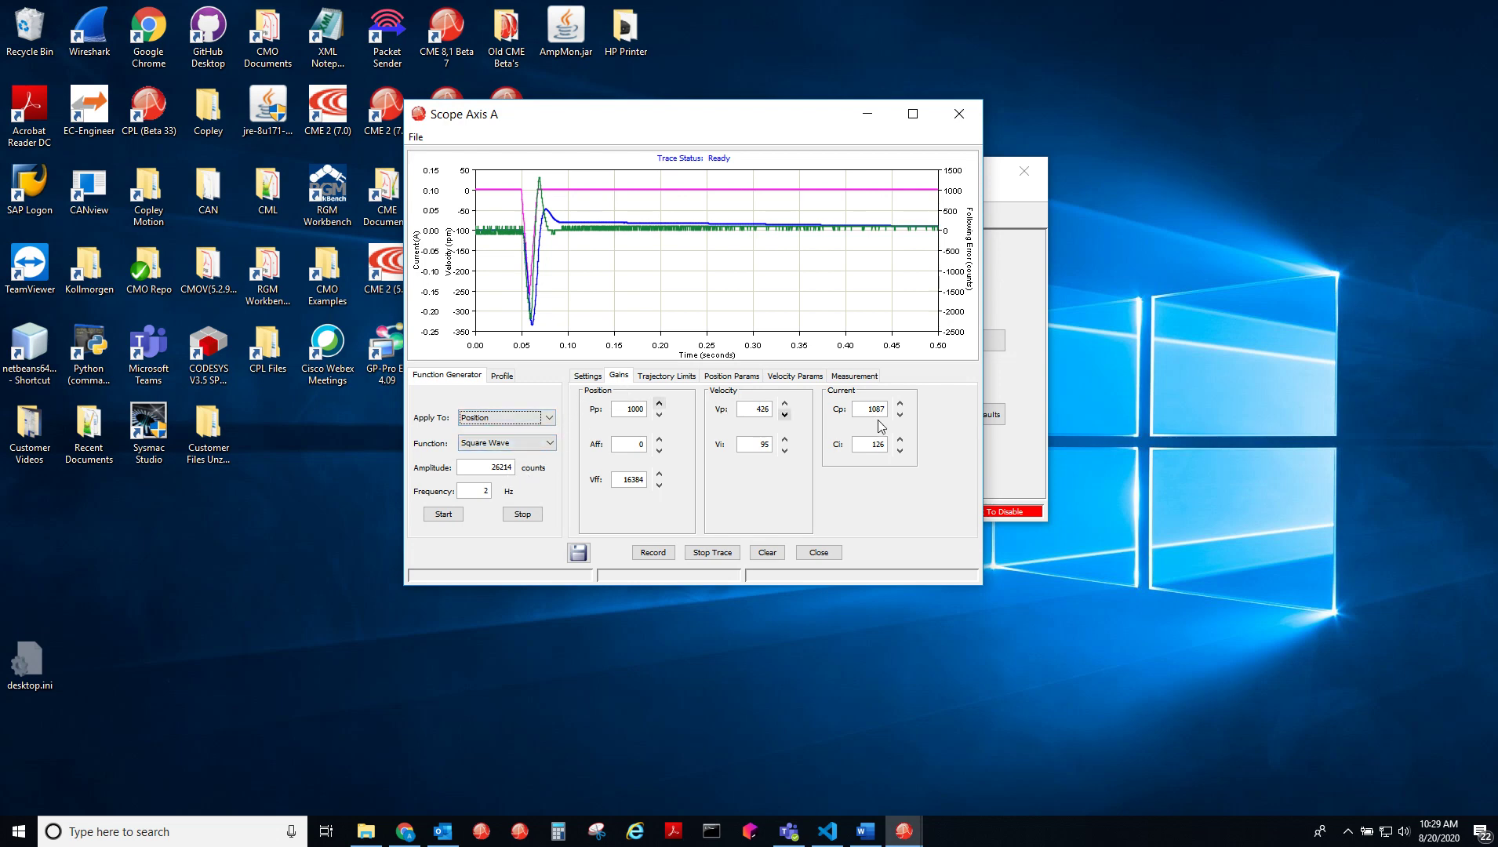
pyautogui.click(589, 378)
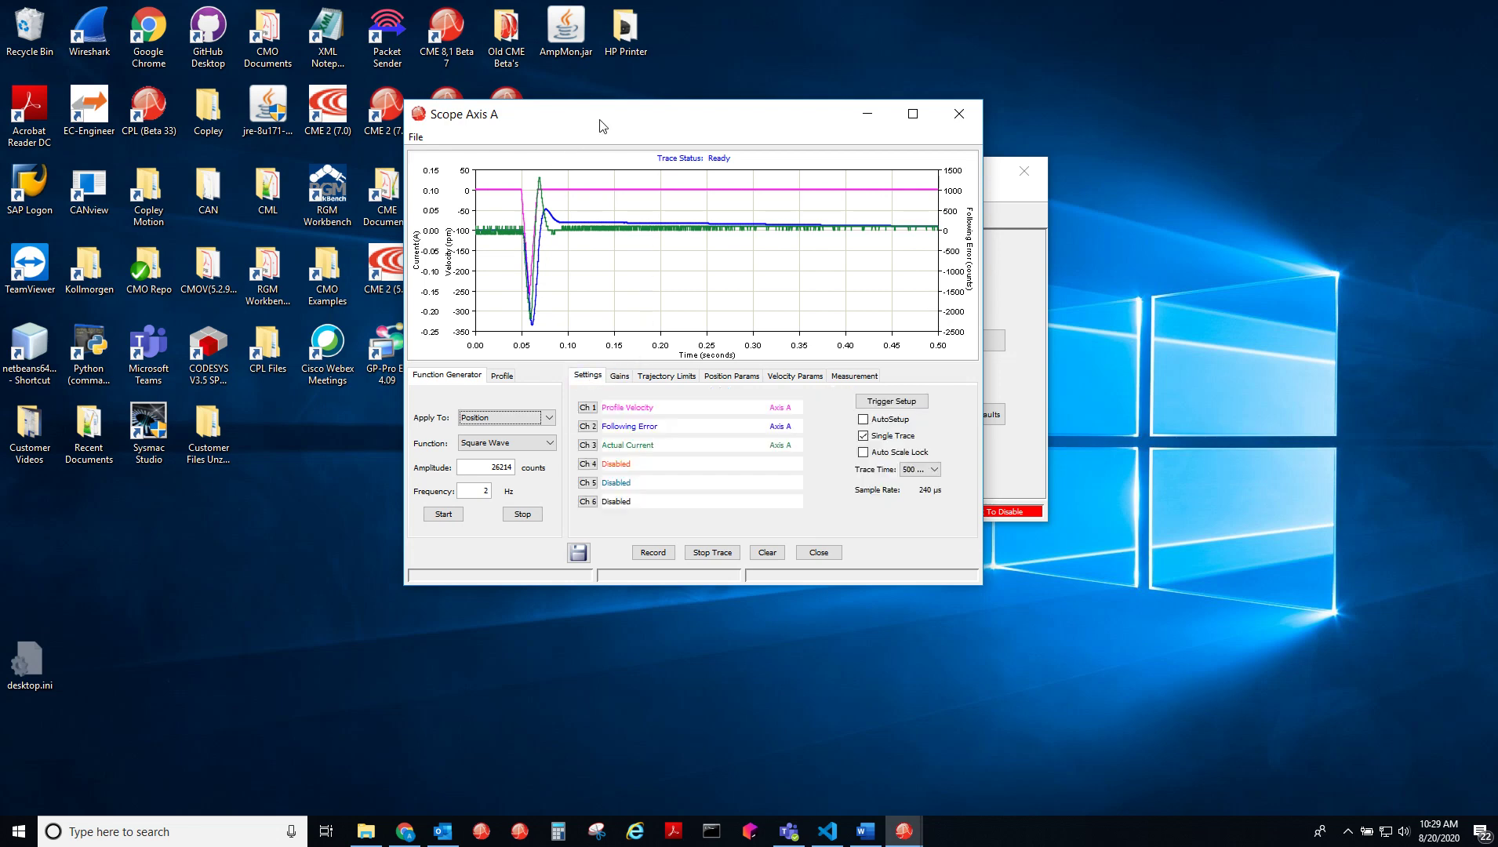
pyautogui.moveTo(598, 119); pyautogui.dragTo(705, 123)
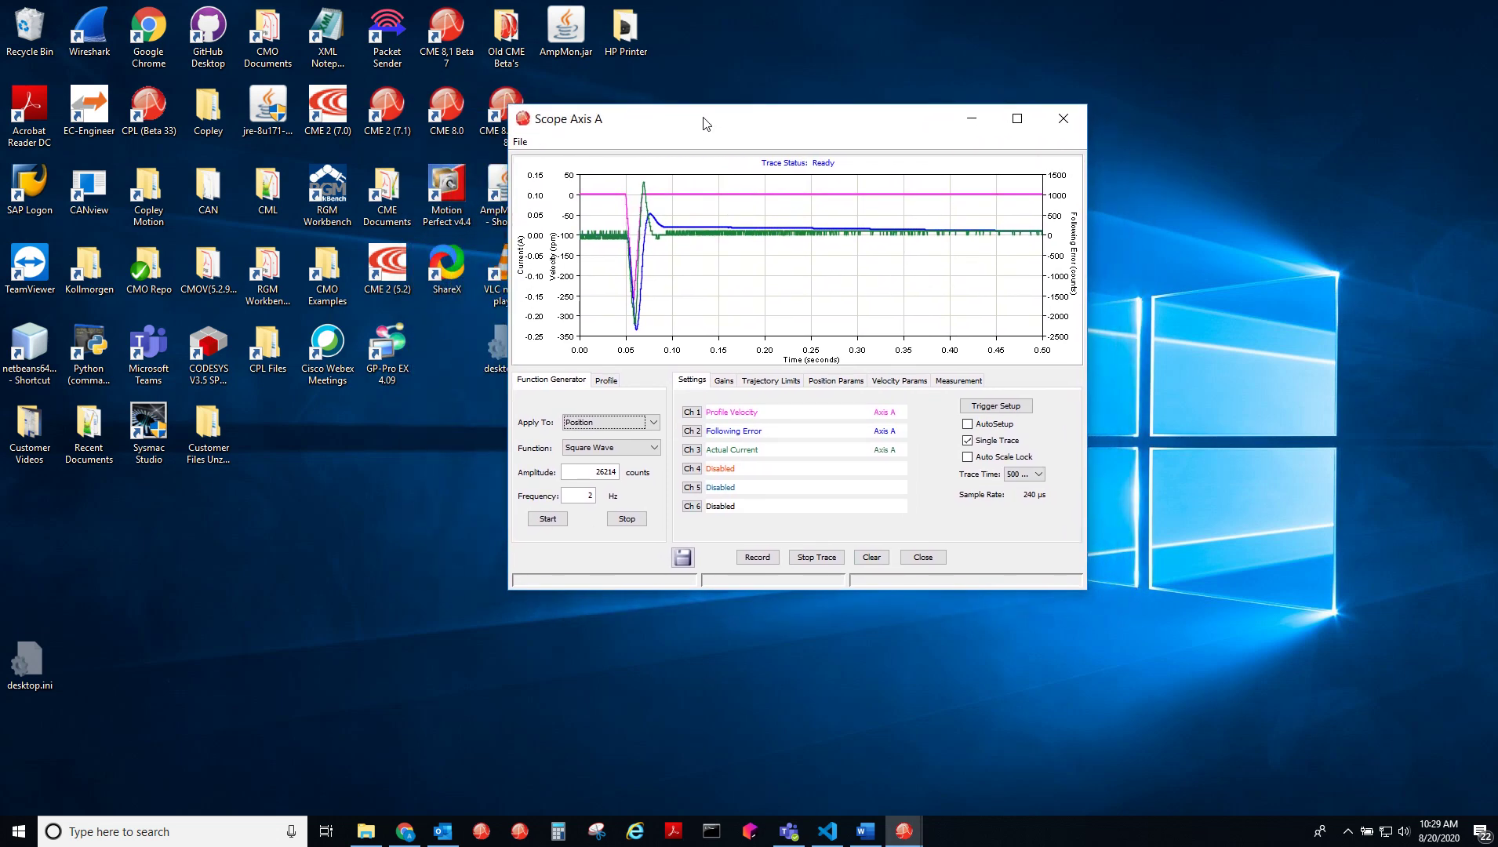